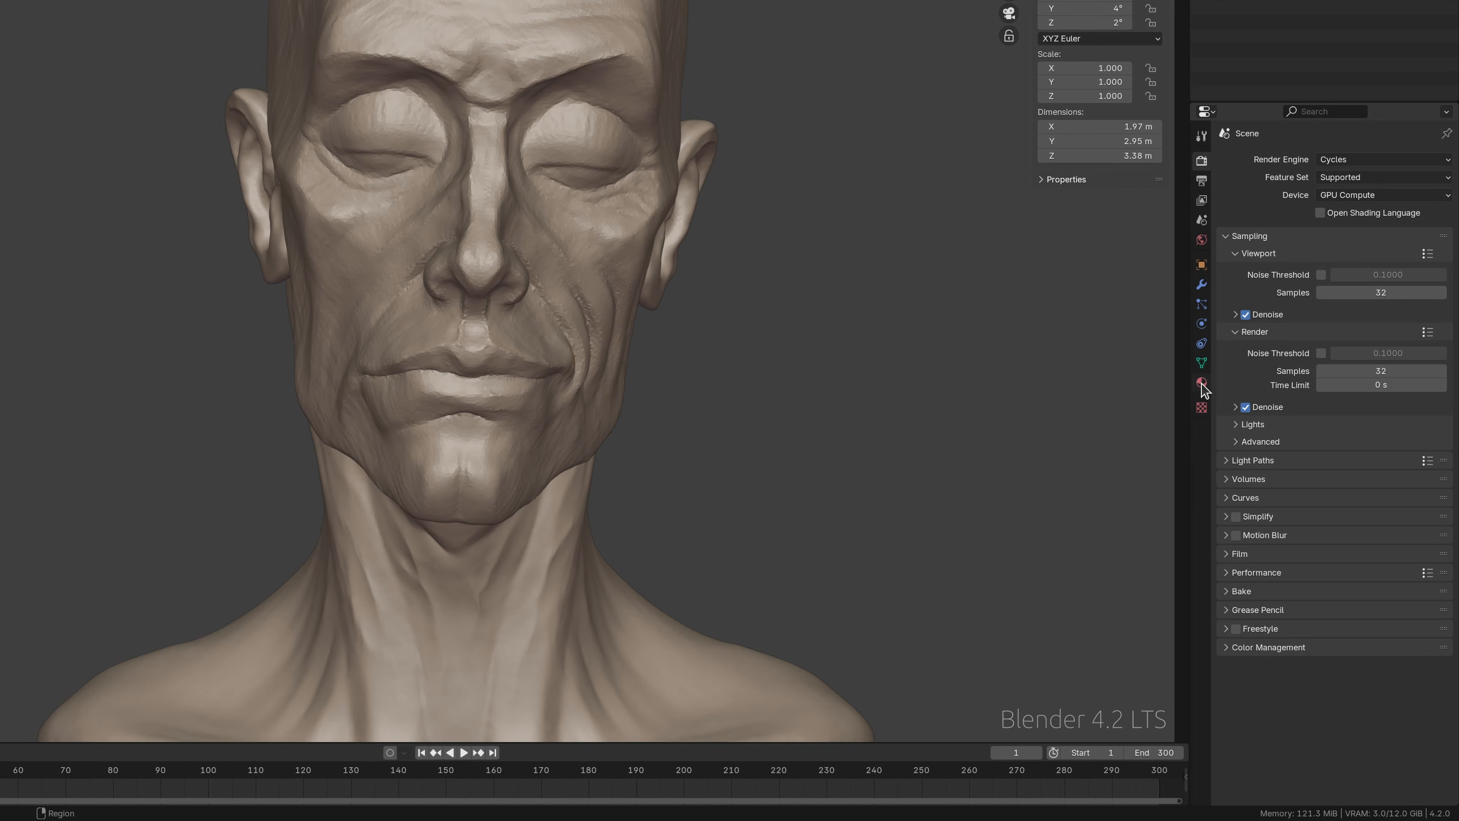
- Rename the head's material as Scar Material
{"action": "left_click", "coordinate": [1201, 384]}
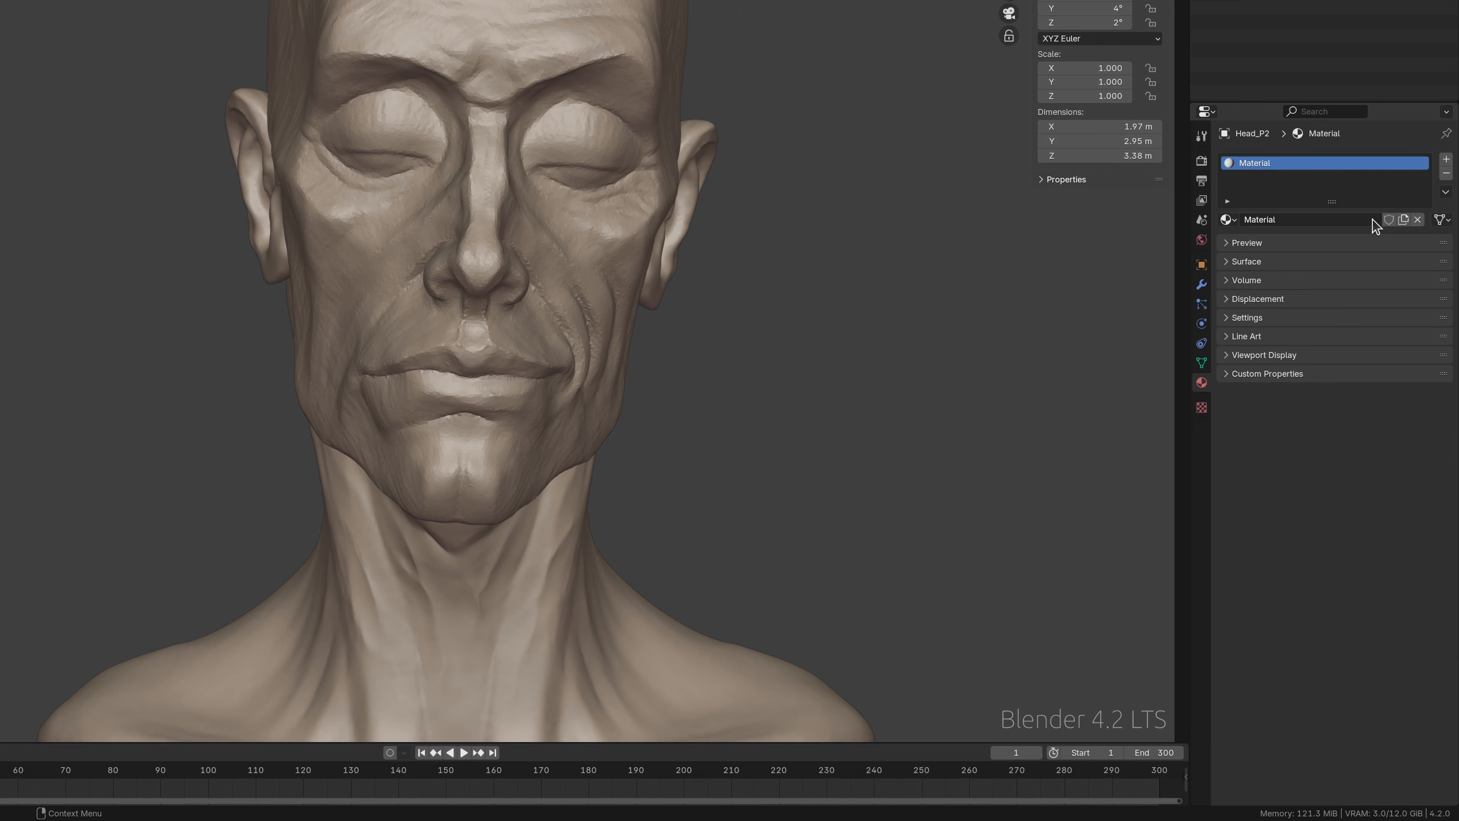
{"action": "left_click", "coordinate": [1370, 220]}
{"action": "type", "text": "Scar Material"}
{"action": "key", "text": "Return"}
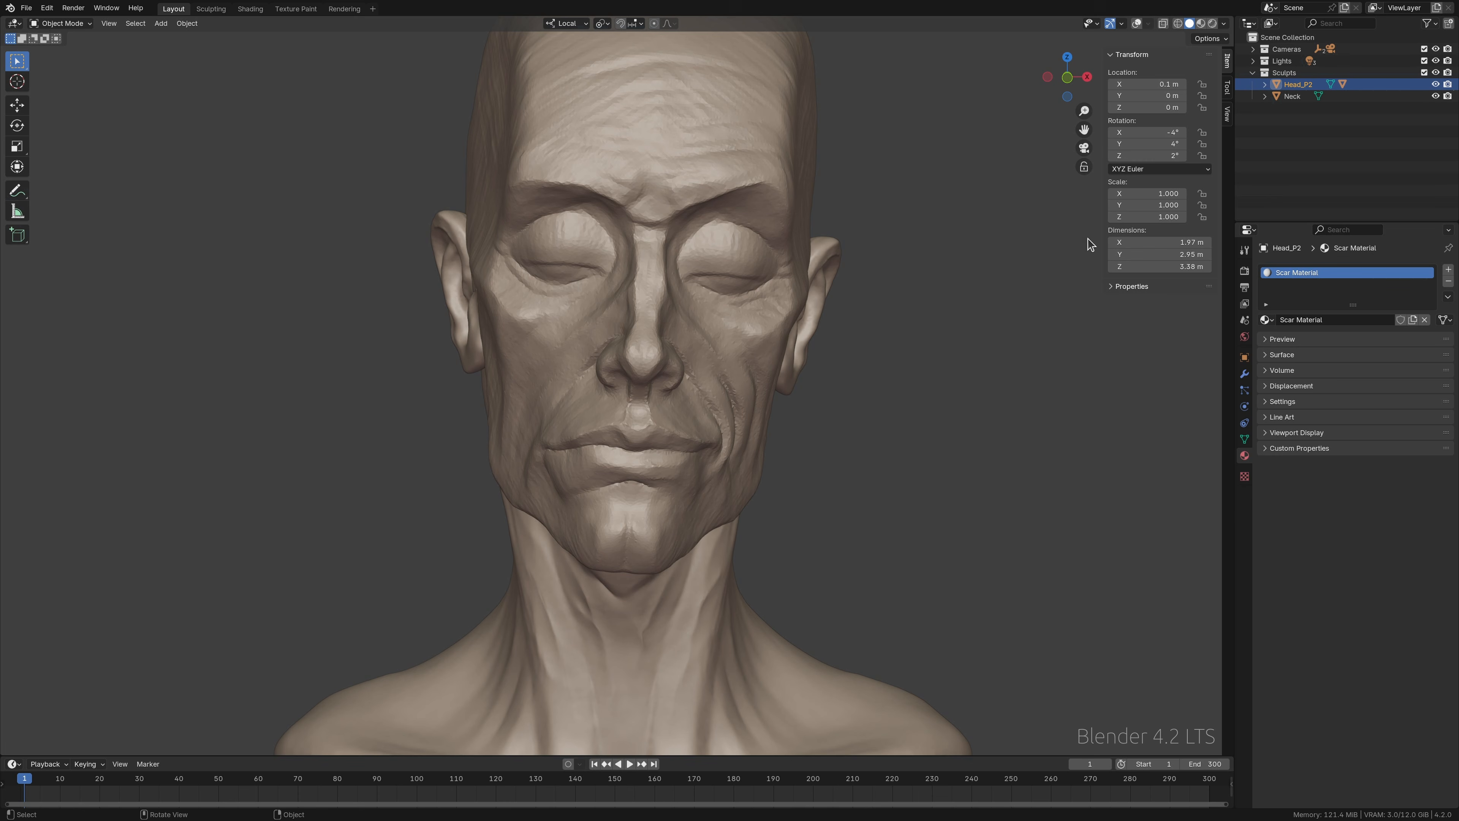
- Create a new blank image named Mask_Scar in the Texture Paint workspace
{"action": "left_click", "coordinate": [251, 9]}
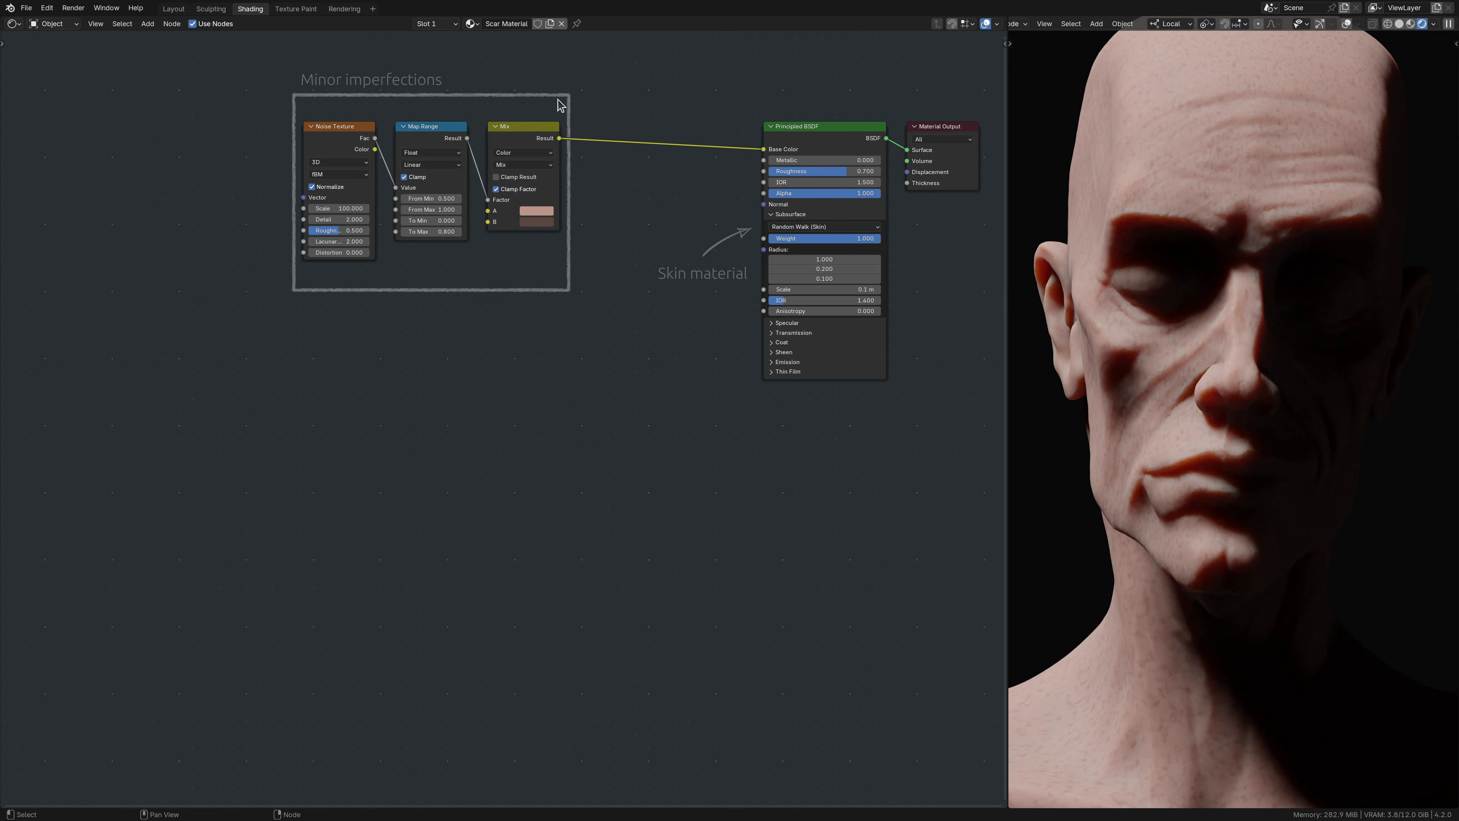
{"action": "left_click", "coordinate": [297, 10]}
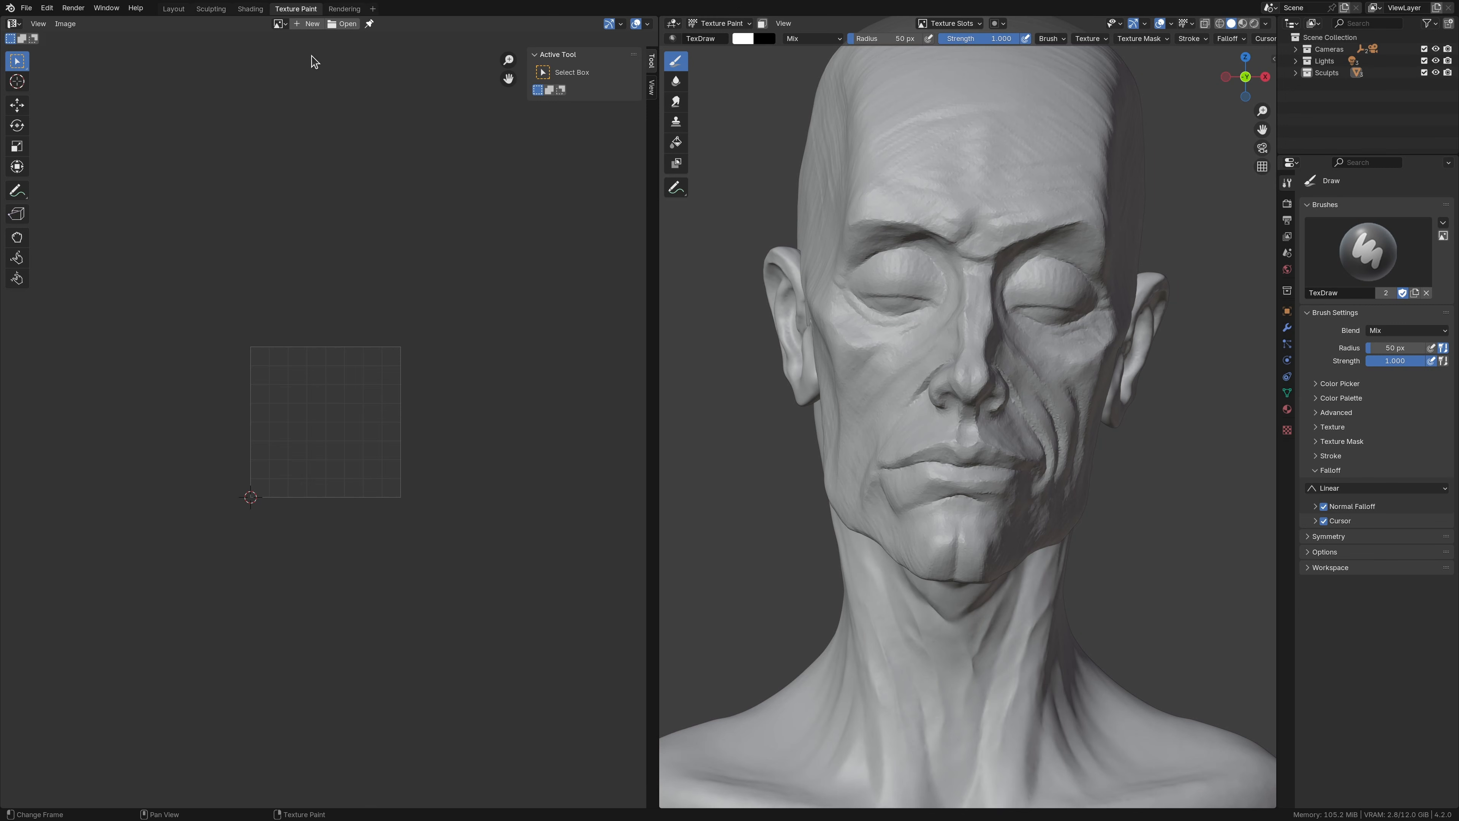
{"action": "left_click", "coordinate": [308, 23]}
{"action": "type", "text": "Mask_Scar"}
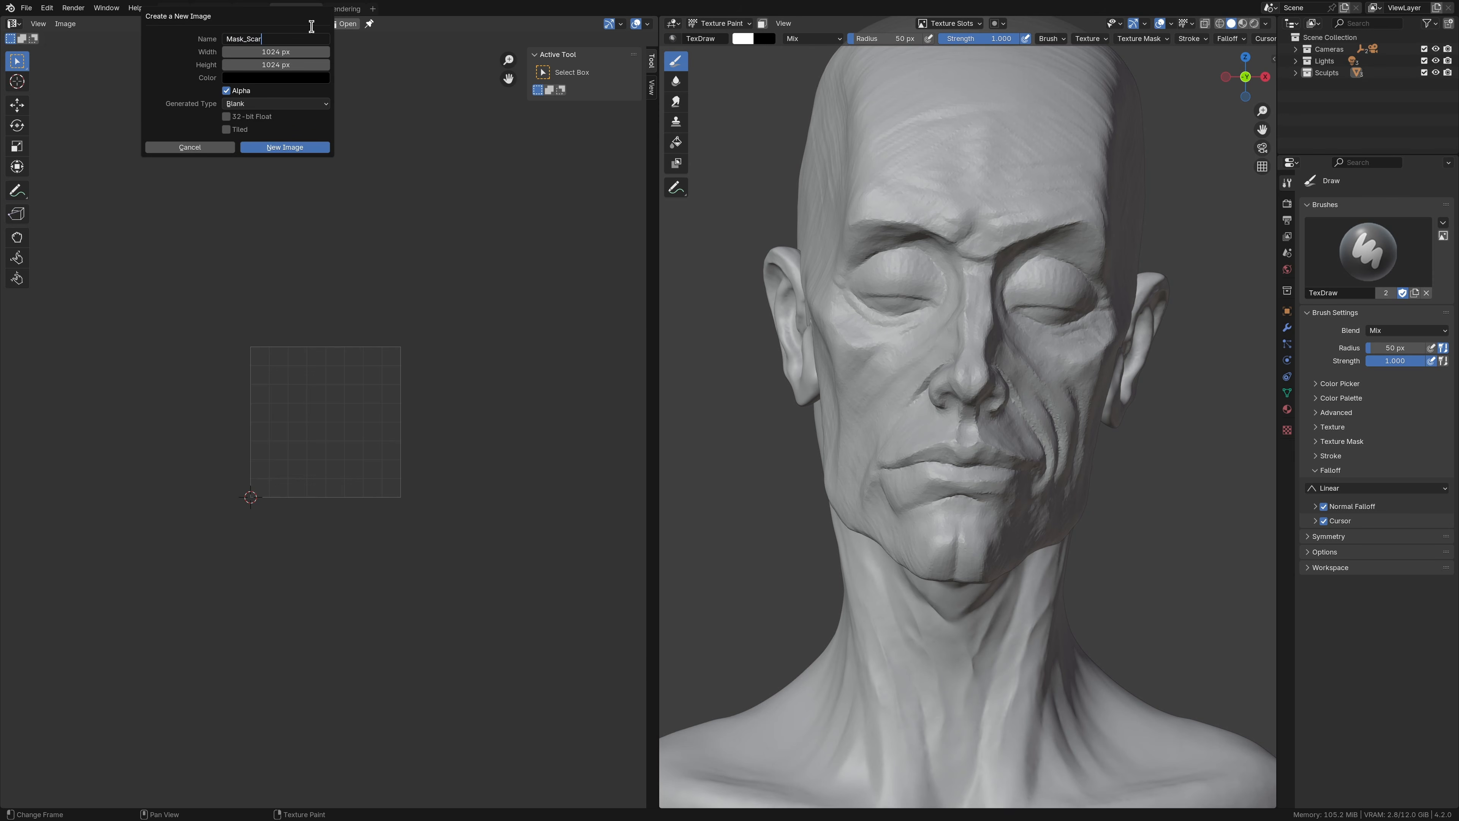
{"action": "key", "text": "Return"}
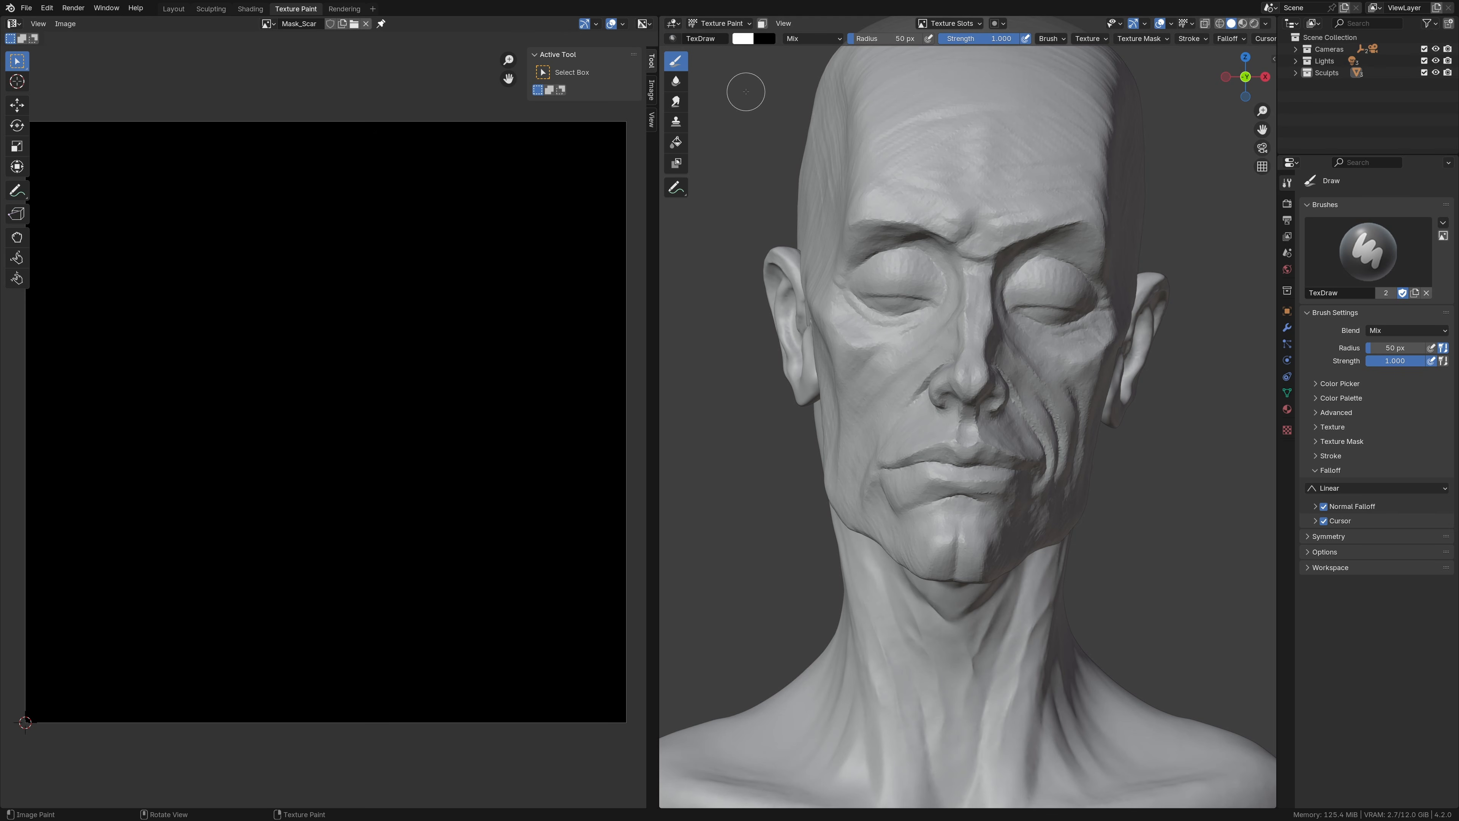
- In Edit Mode, circle-select a diagonal strip of the face from forehead across the viewer's-left eye to the cheek, and unwrap it
{"action": "left_click", "coordinate": [715, 23]}
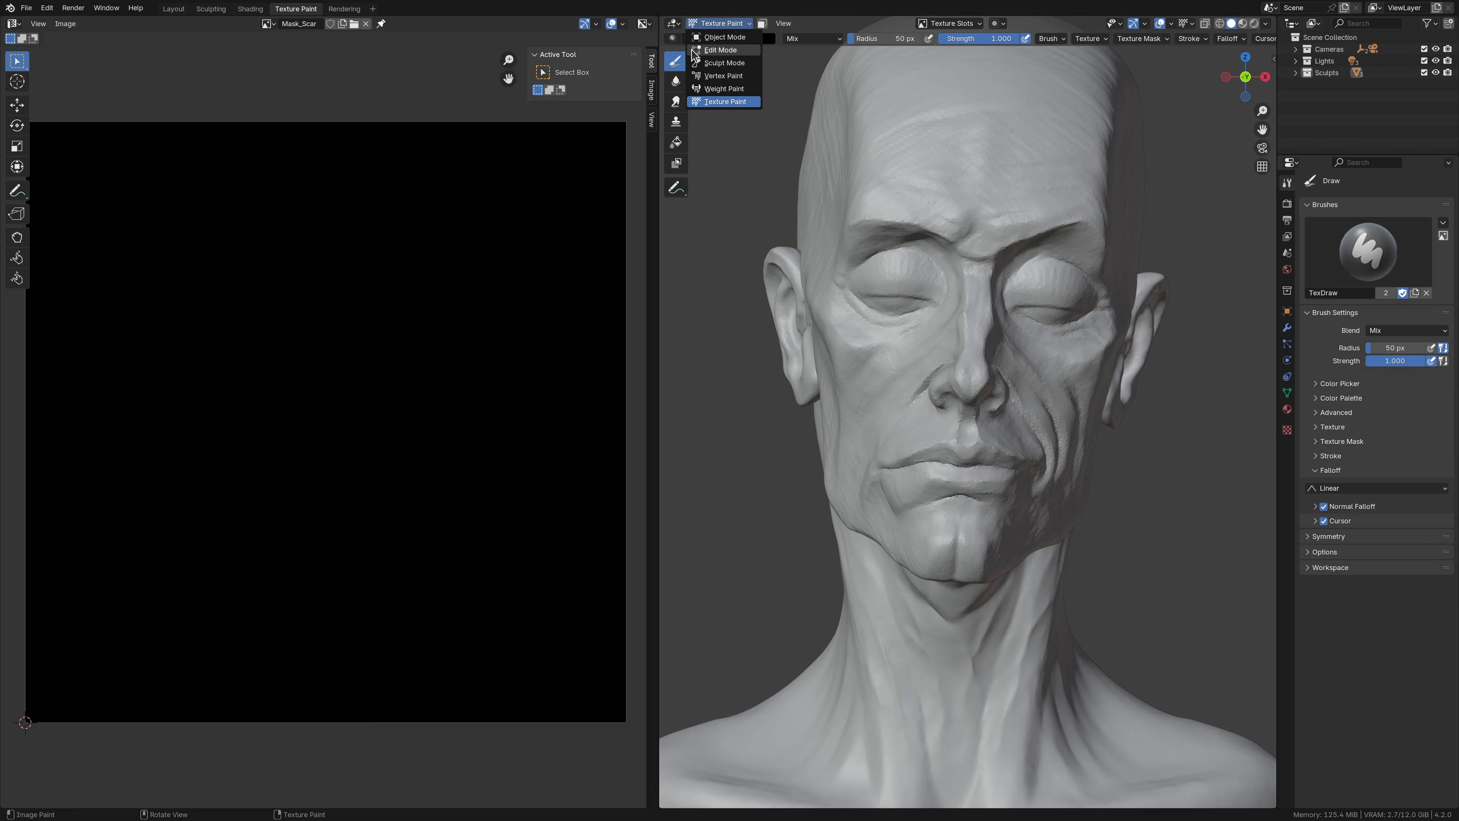
{"action": "left_click", "coordinate": [698, 50]}
{"action": "key", "text": "c"}
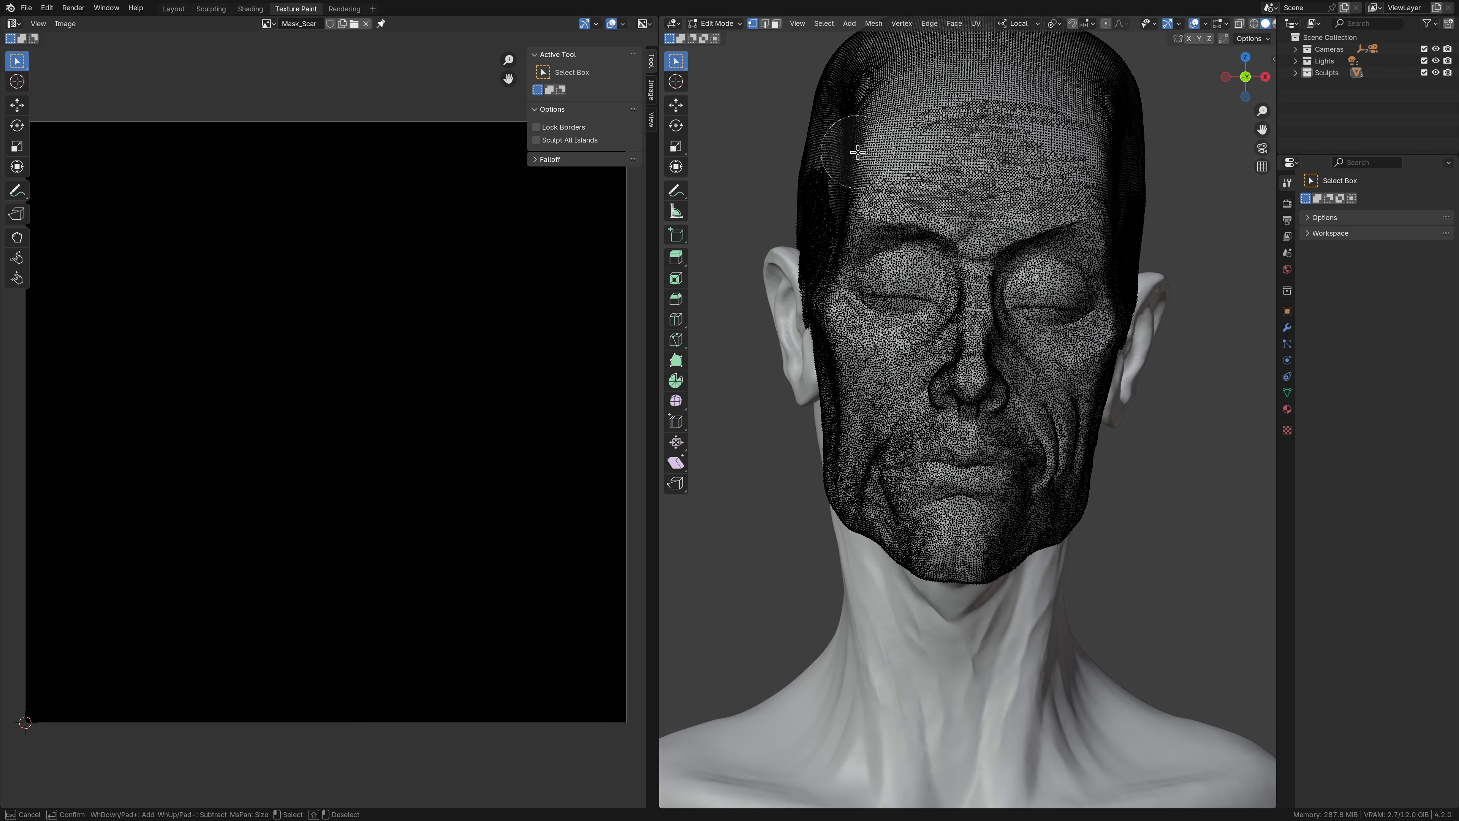
{"action": "left_click_drag", "start_coordinate": [930, 191], "coordinate": [875, 358]}
{"action": "key", "text": "Escape"}
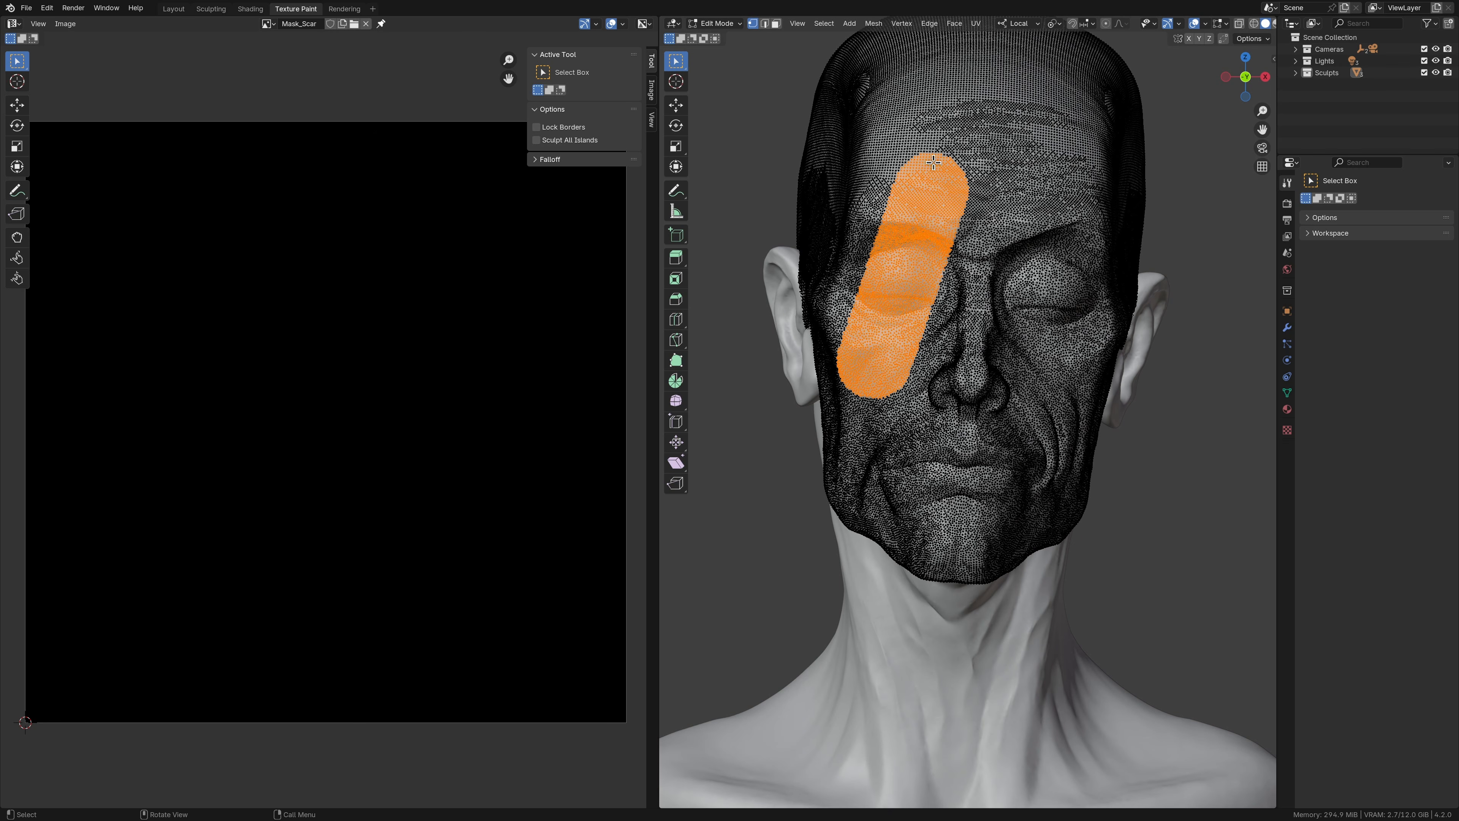
{"action": "left_click", "coordinate": [975, 23]}
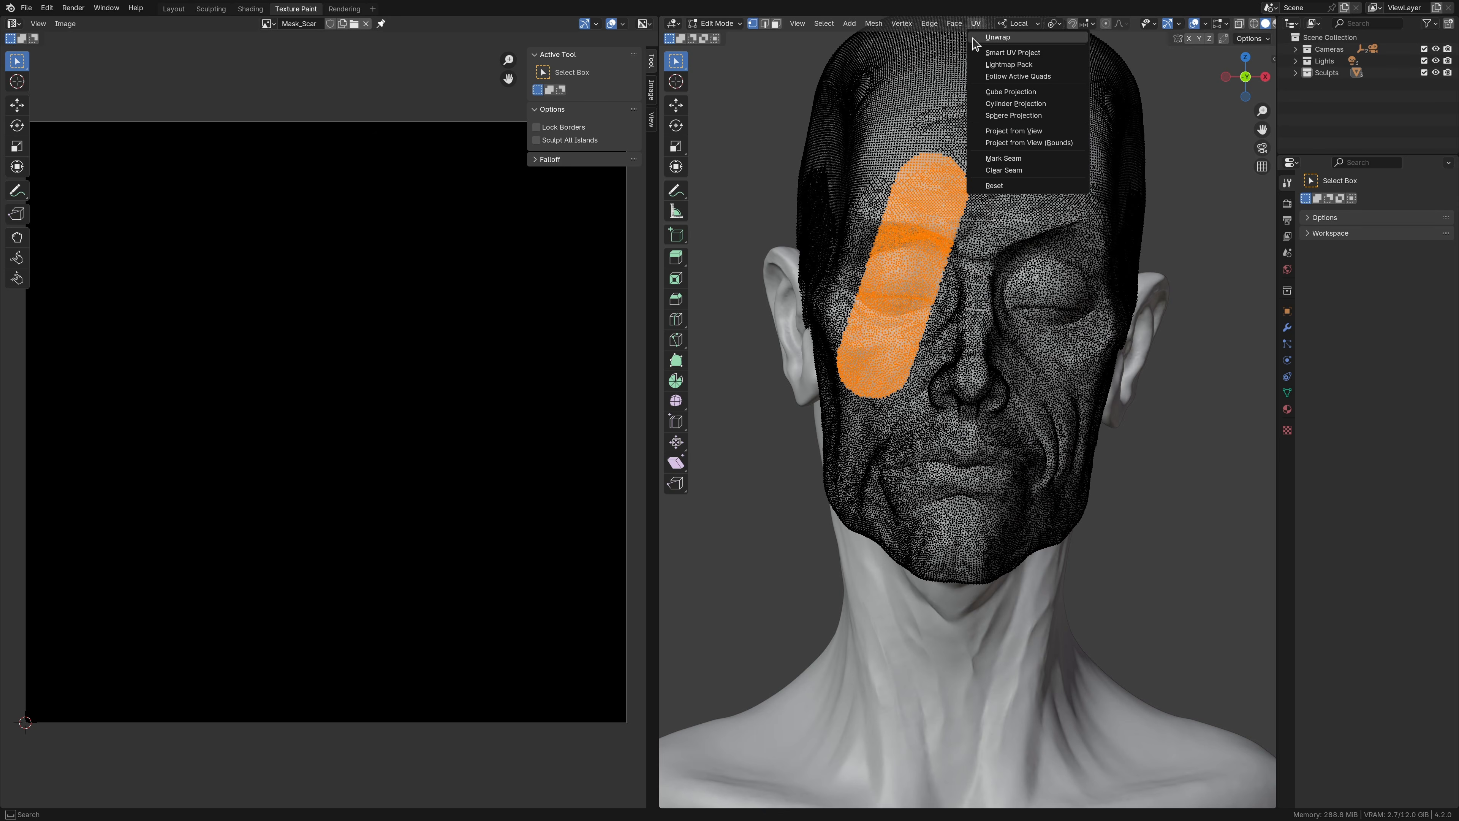
{"action": "left_click", "coordinate": [976, 38]}
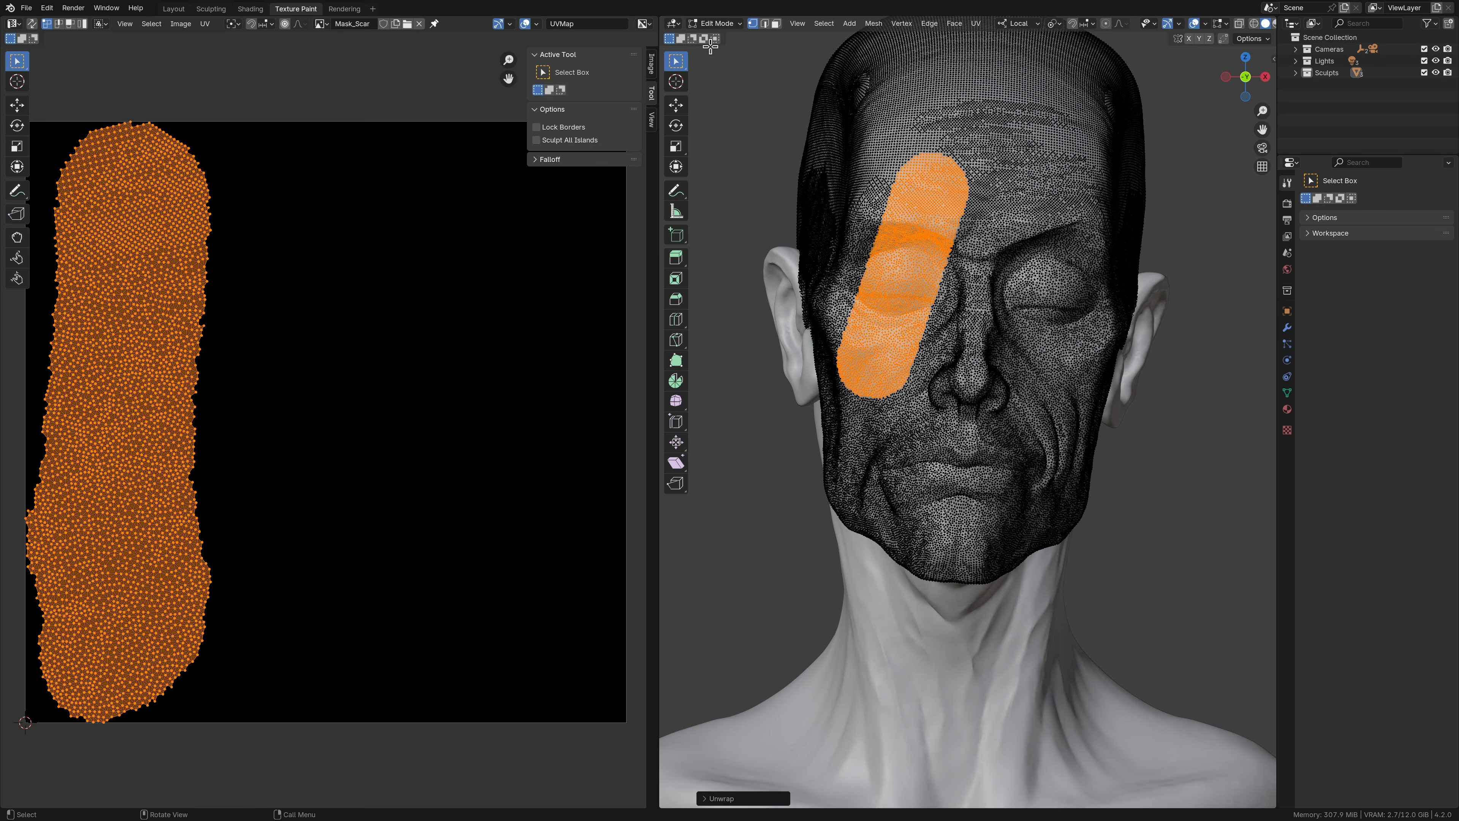
- Return the head to Texture Paint mode and assign Mask_Scar as its single-image paint canvas
{"action": "left_click", "coordinate": [715, 23]}
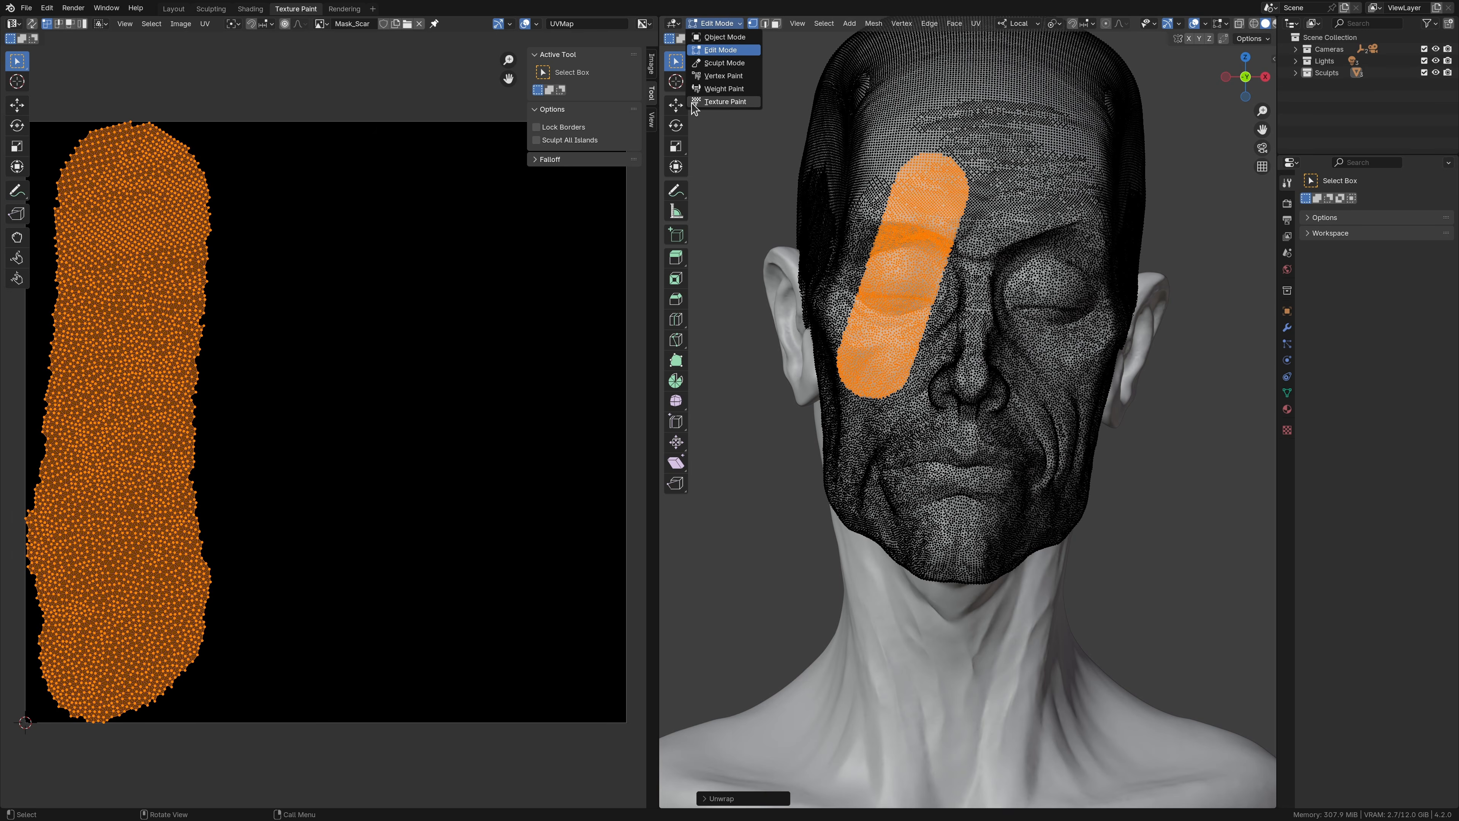
{"action": "left_click", "coordinate": [712, 102]}
{"action": "left_click", "coordinate": [952, 23]}
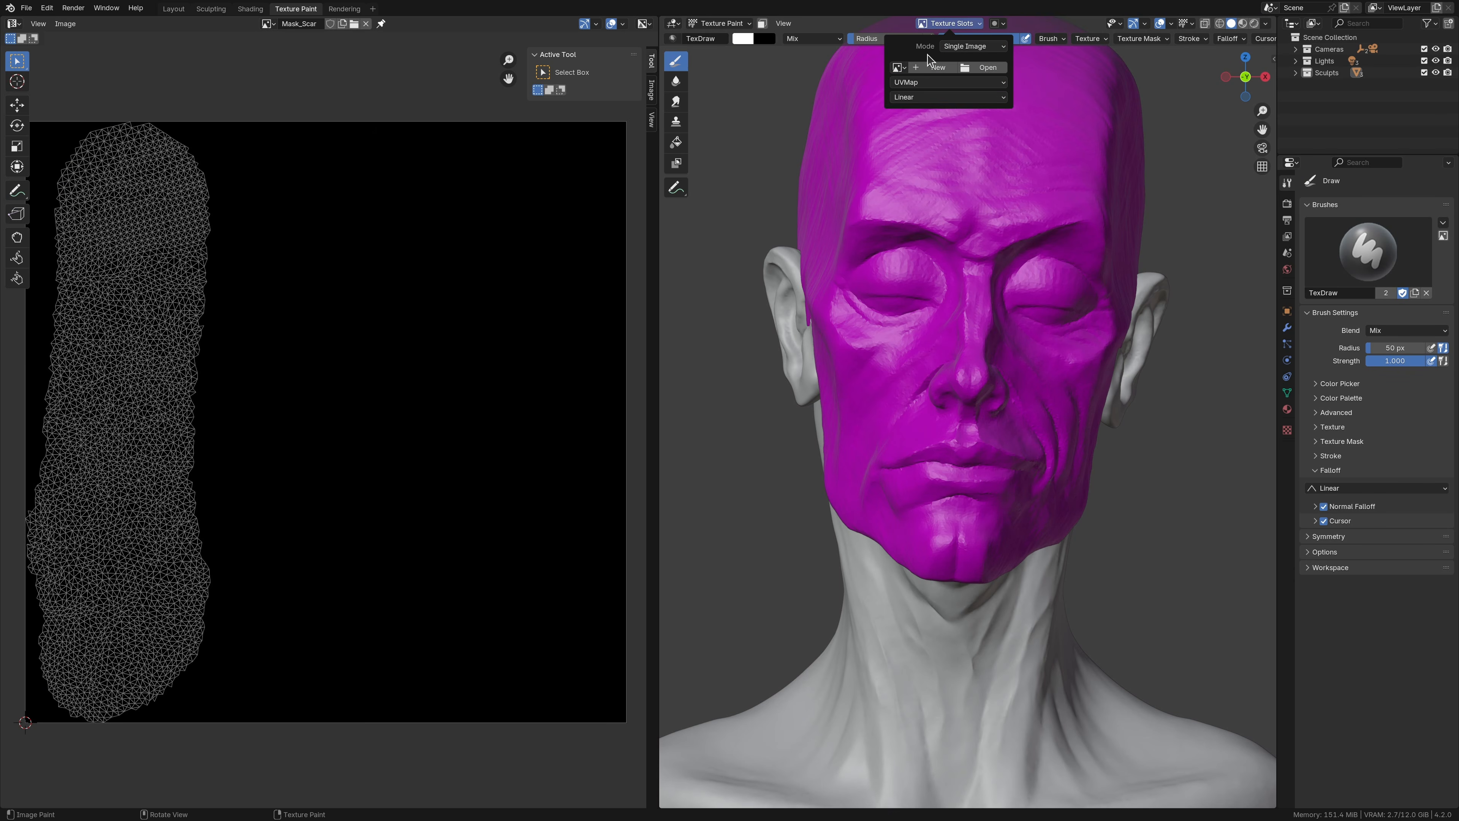
{"action": "left_click", "coordinate": [899, 67]}
{"action": "key", "text": "Return"}
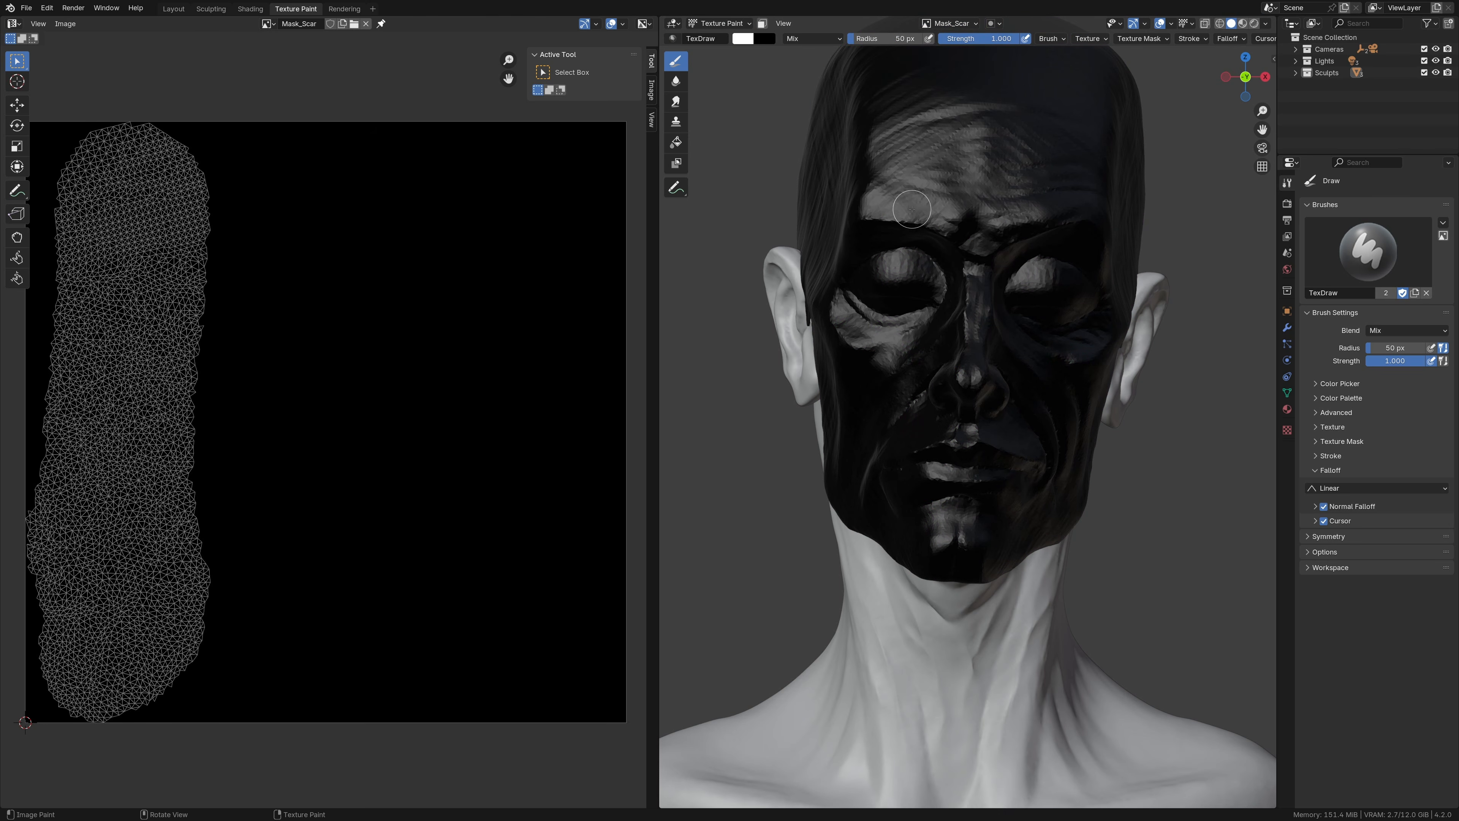
- Paint a white scar stroke from the eyebrow across the eye to the cheek and save all images
{"action": "left_click_drag", "start_coordinate": [912, 209], "coordinate": [873, 361]}
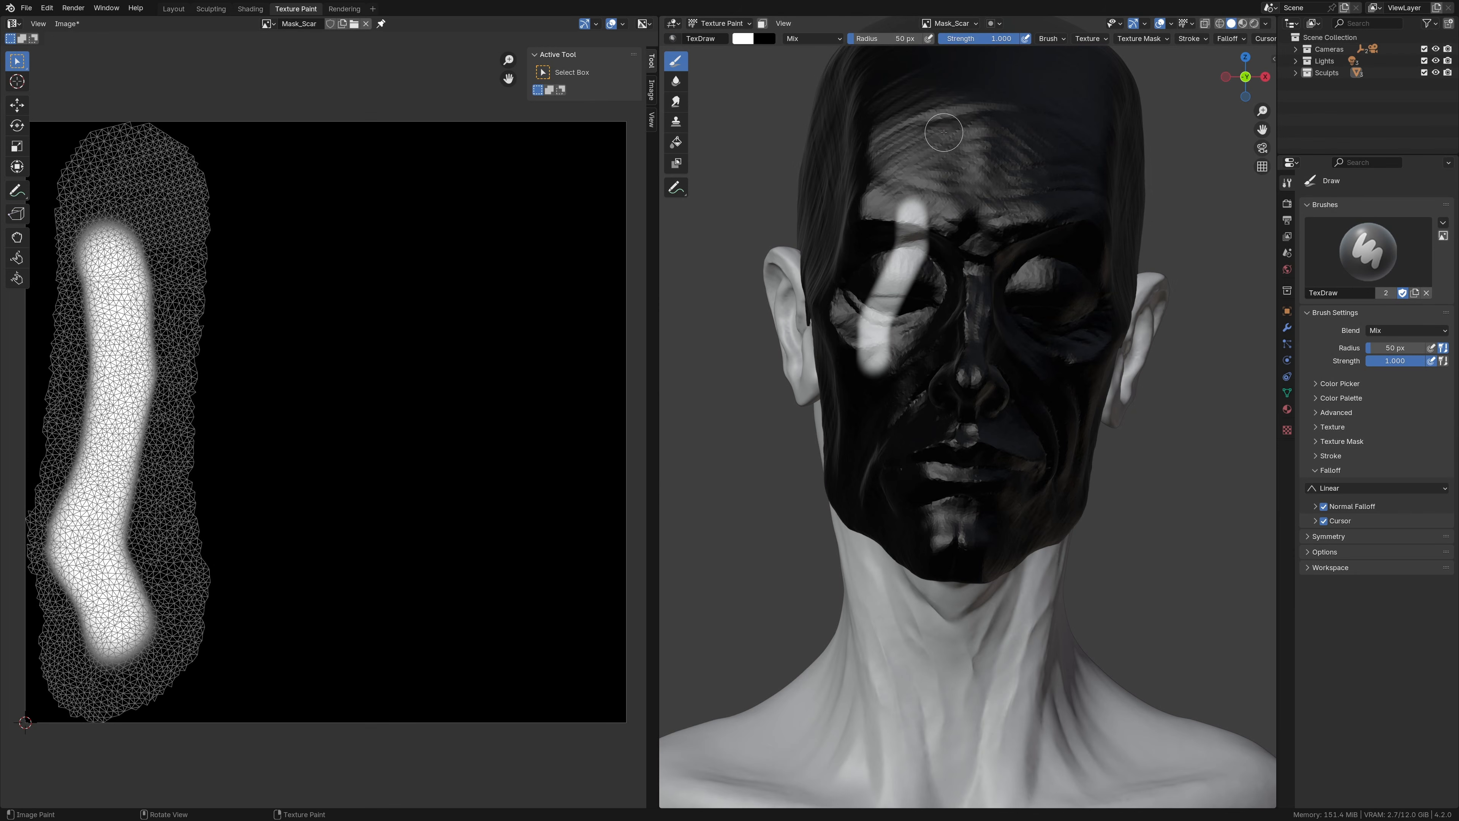
{"action": "left_click", "coordinate": [976, 25]}
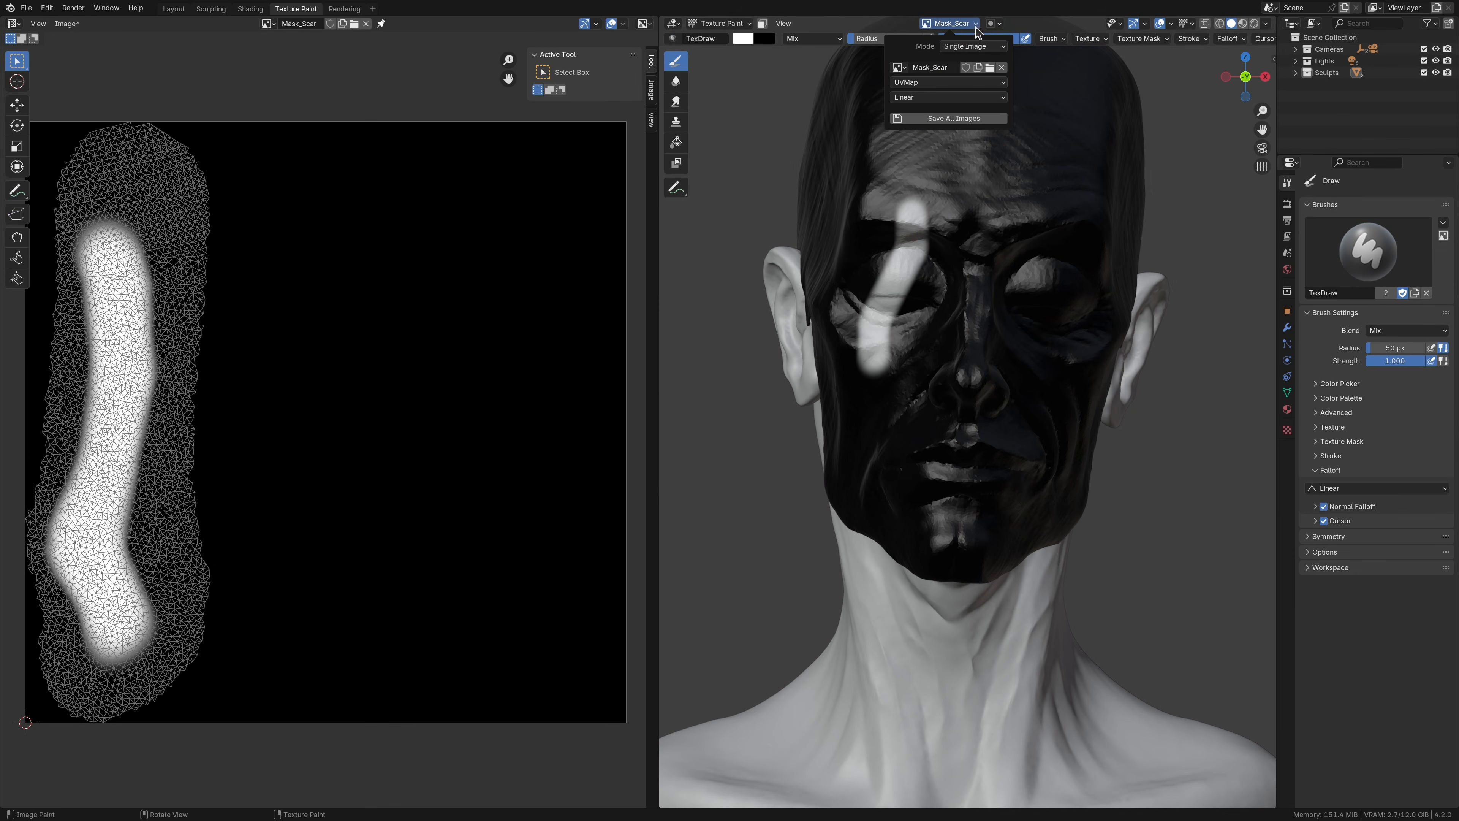
{"action": "left_click", "coordinate": [915, 118]}
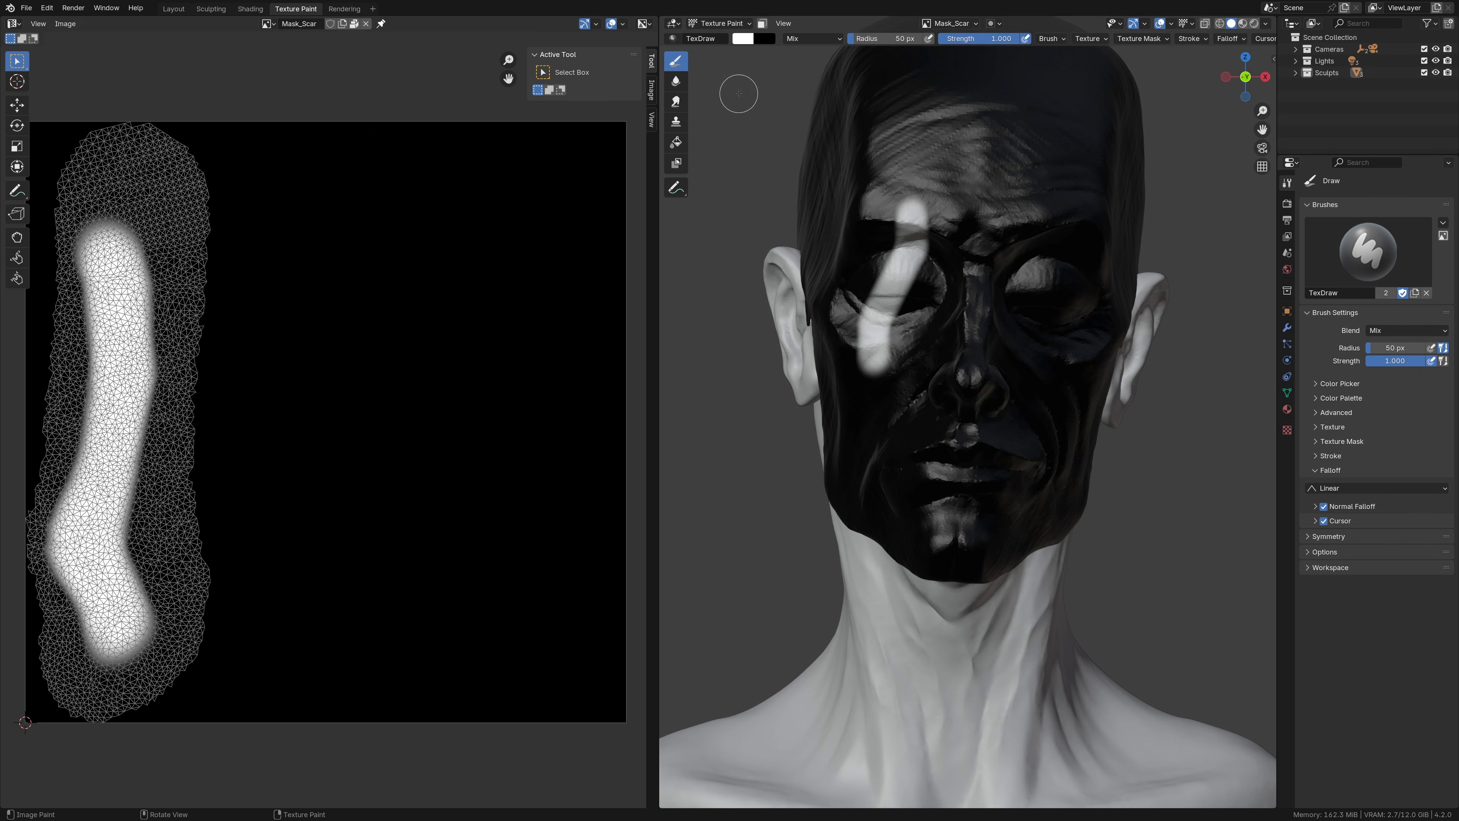
- In the Shading workspace, insert a Mix Color node between the existing Mix node and the Principled BSDF's Base Color
{"action": "left_click", "coordinate": [249, 12]}
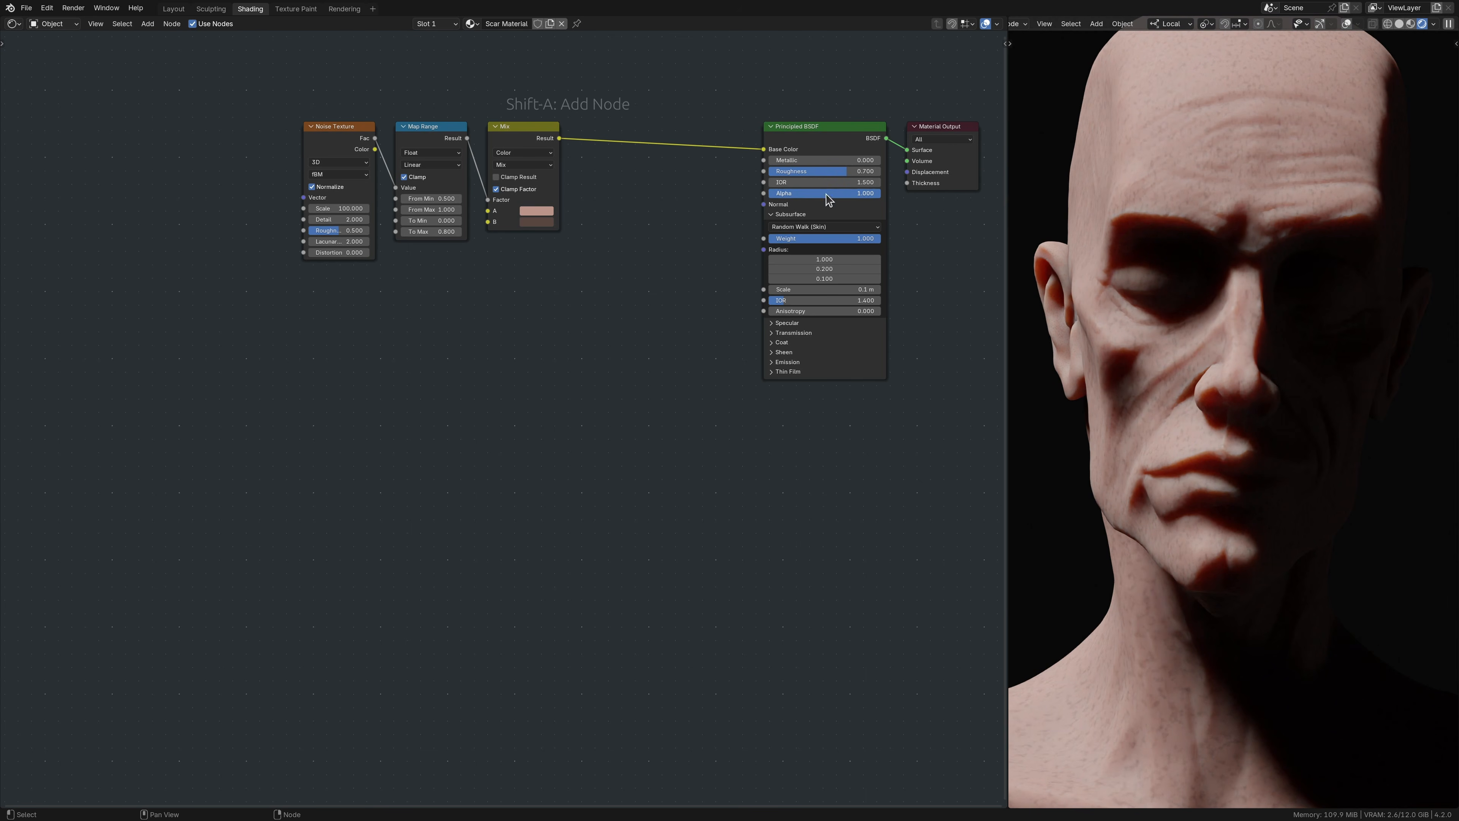
{"action": "key", "text": "shift+a"}
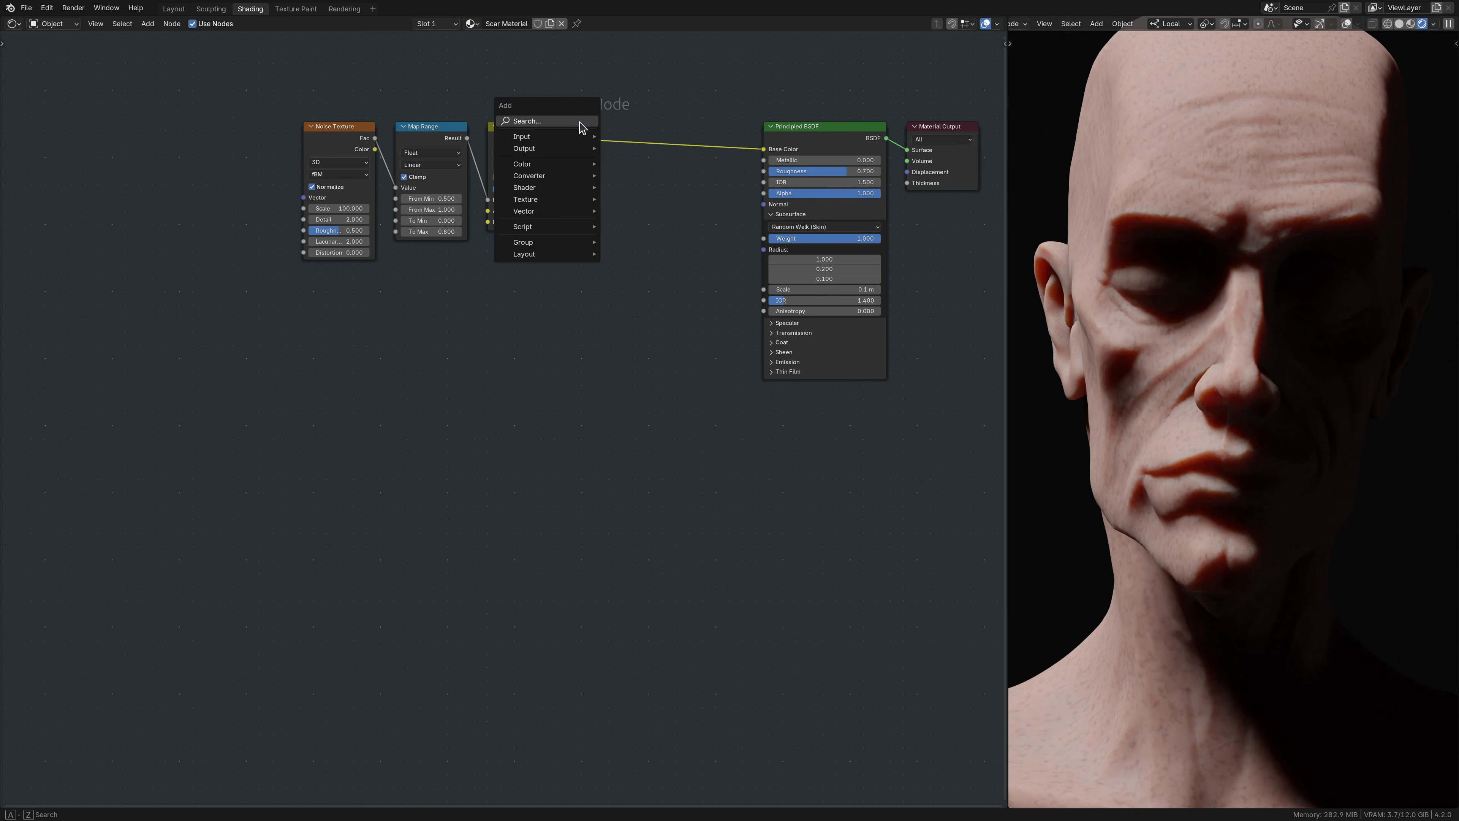
{"action": "left_click", "coordinate": [580, 122]}
{"action": "type", "text": "Mix Color"}
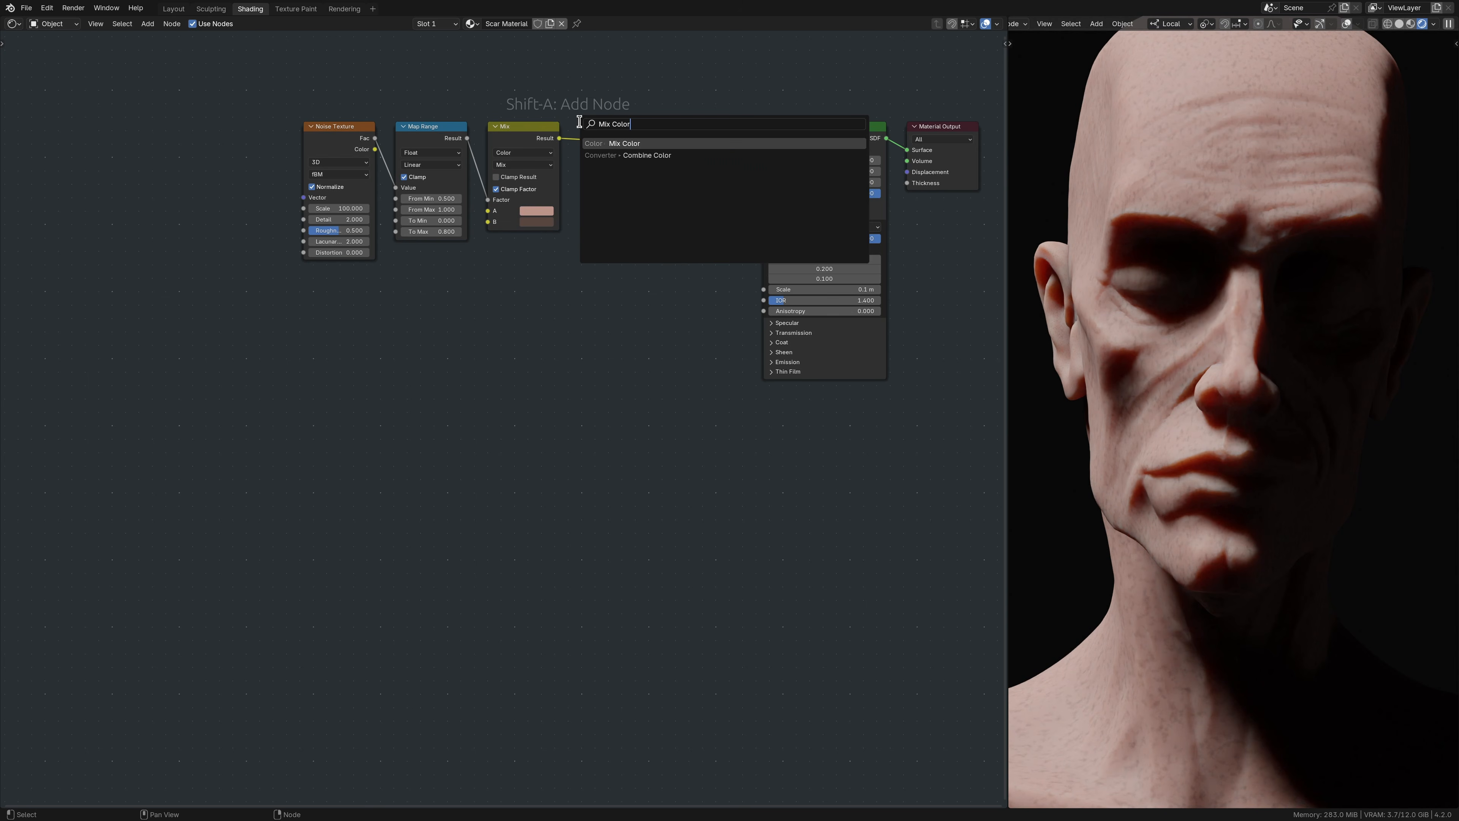
{"action": "key", "text": "Return"}
{"action": "left_click", "coordinate": [581, 127]}
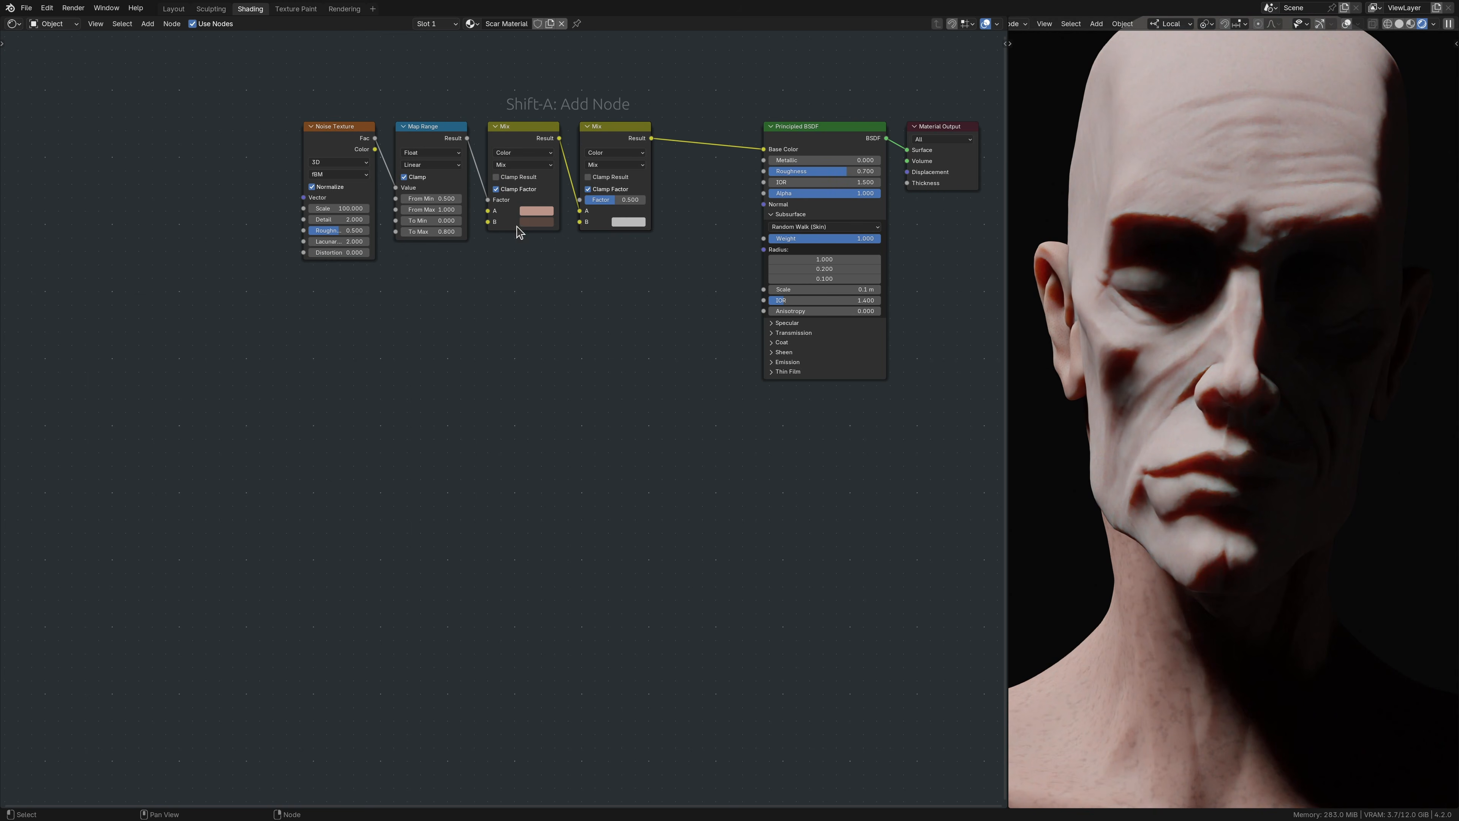
- Add a Map Range node below the first Mix node
{"action": "key", "text": "shift+a"}
{"action": "left_click", "coordinate": [487, 276]}
{"action": "type", "text": "Map Range"}
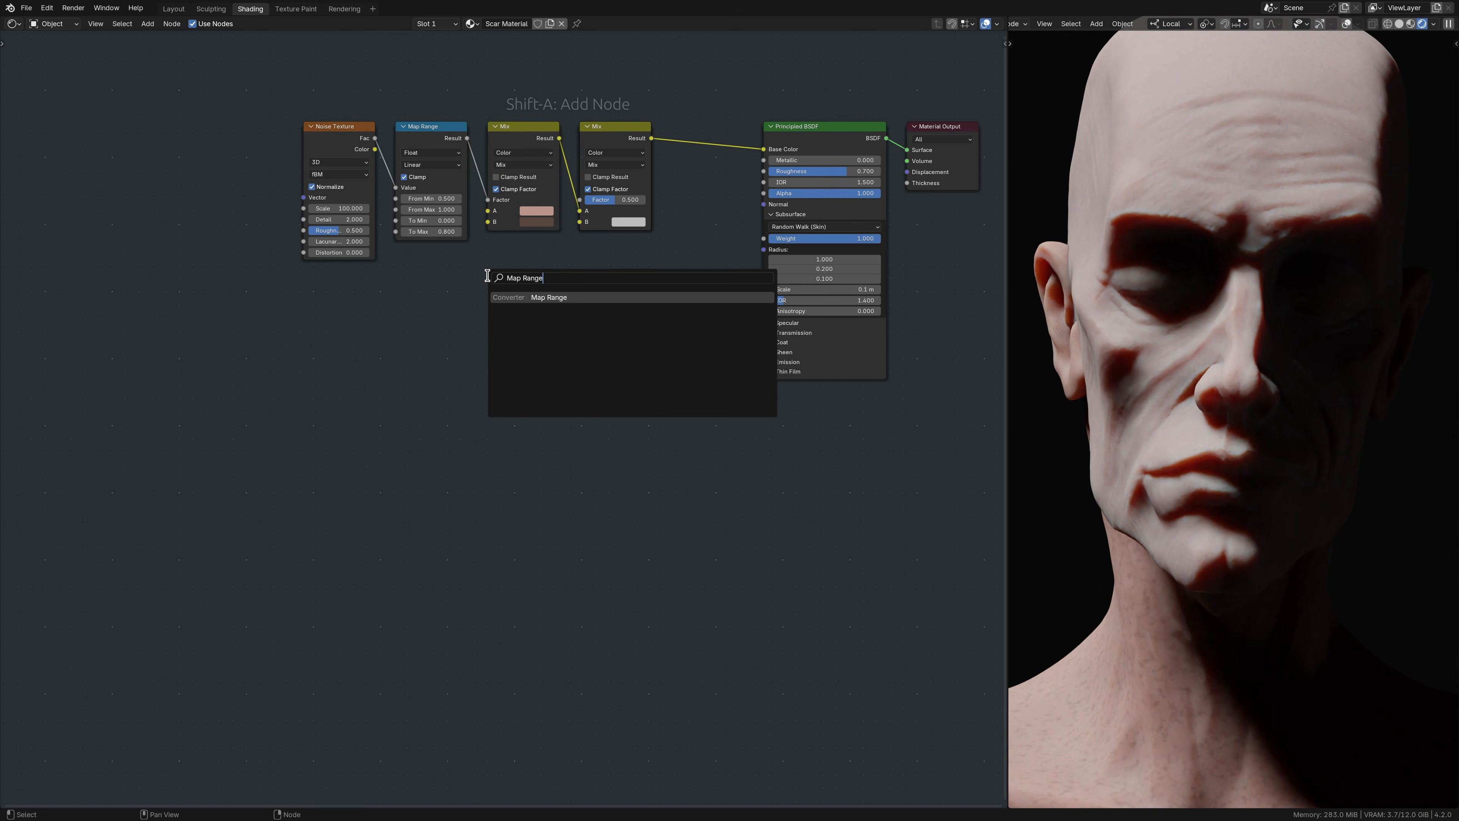
{"action": "key", "text": "Return"}
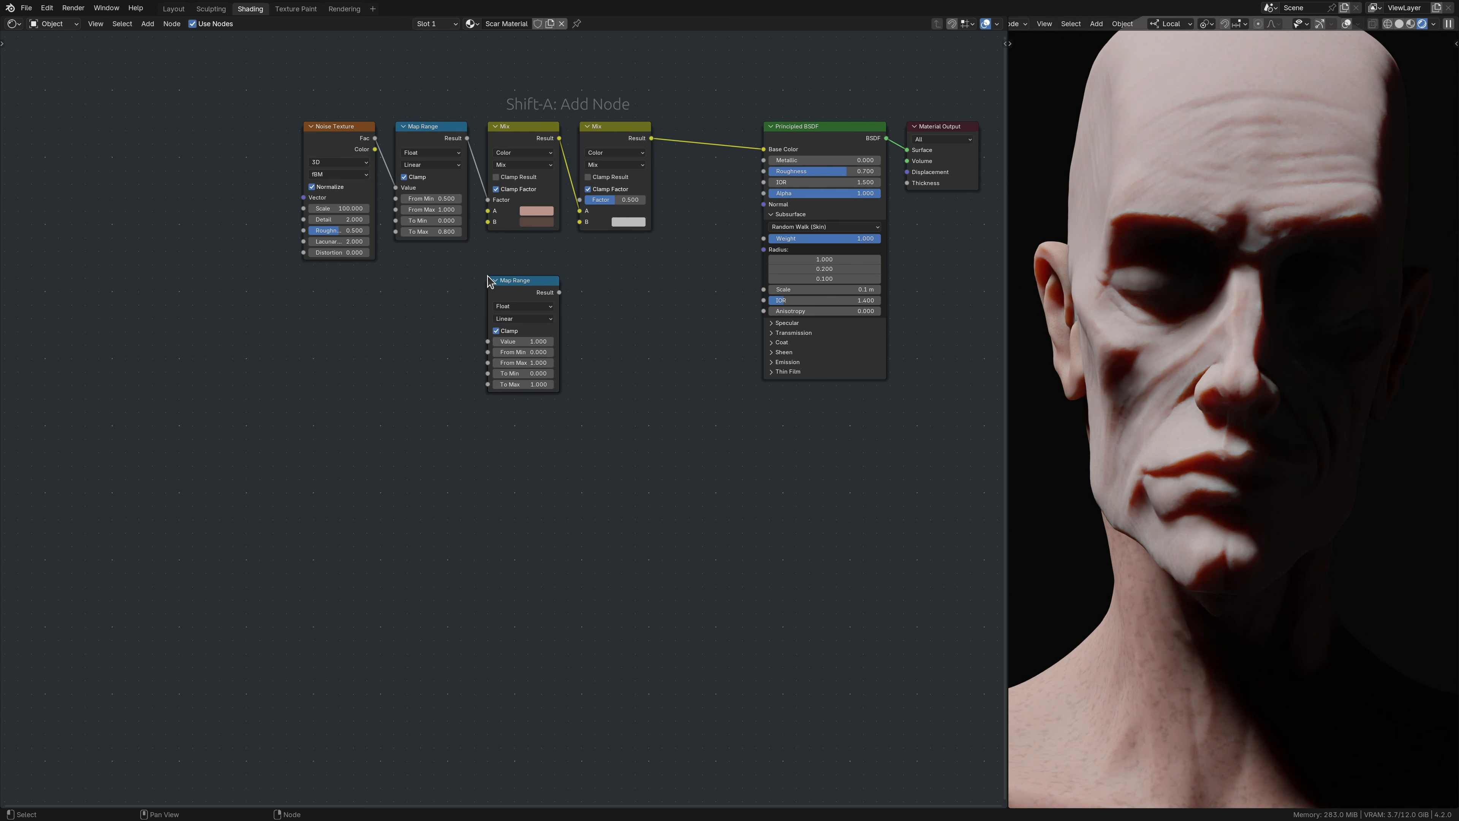
{"action": "left_click", "coordinate": [487, 280]}
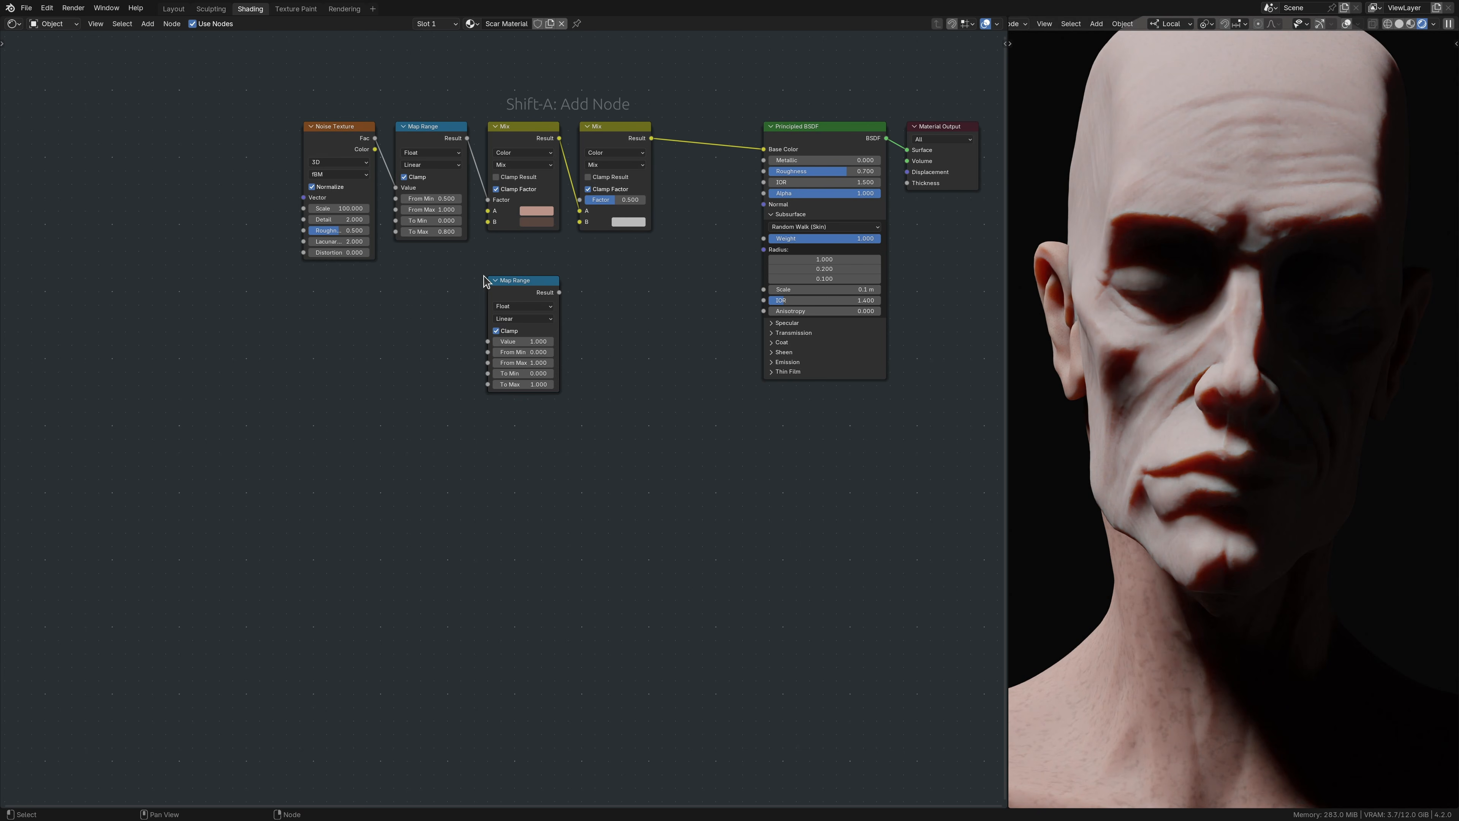
- Add an Image Texture node before the unconnected Map Range and a Mix Color node before the Image Texture
{"action": "key", "text": "shift+a"}
{"action": "left_click", "coordinate": [302, 276]}
{"action": "type", "text": "Image Texture"}
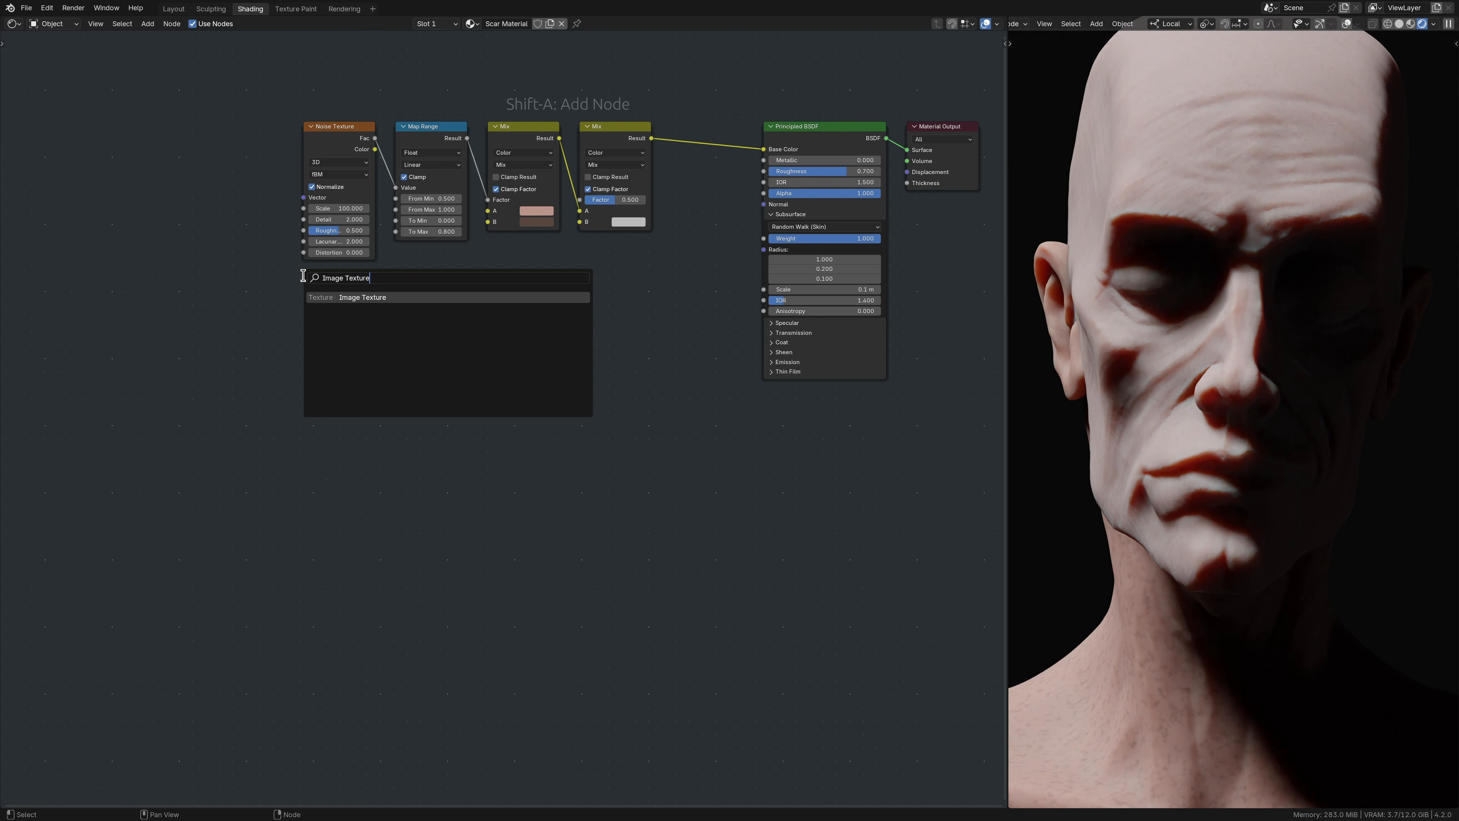
{"action": "key", "text": "Return"}
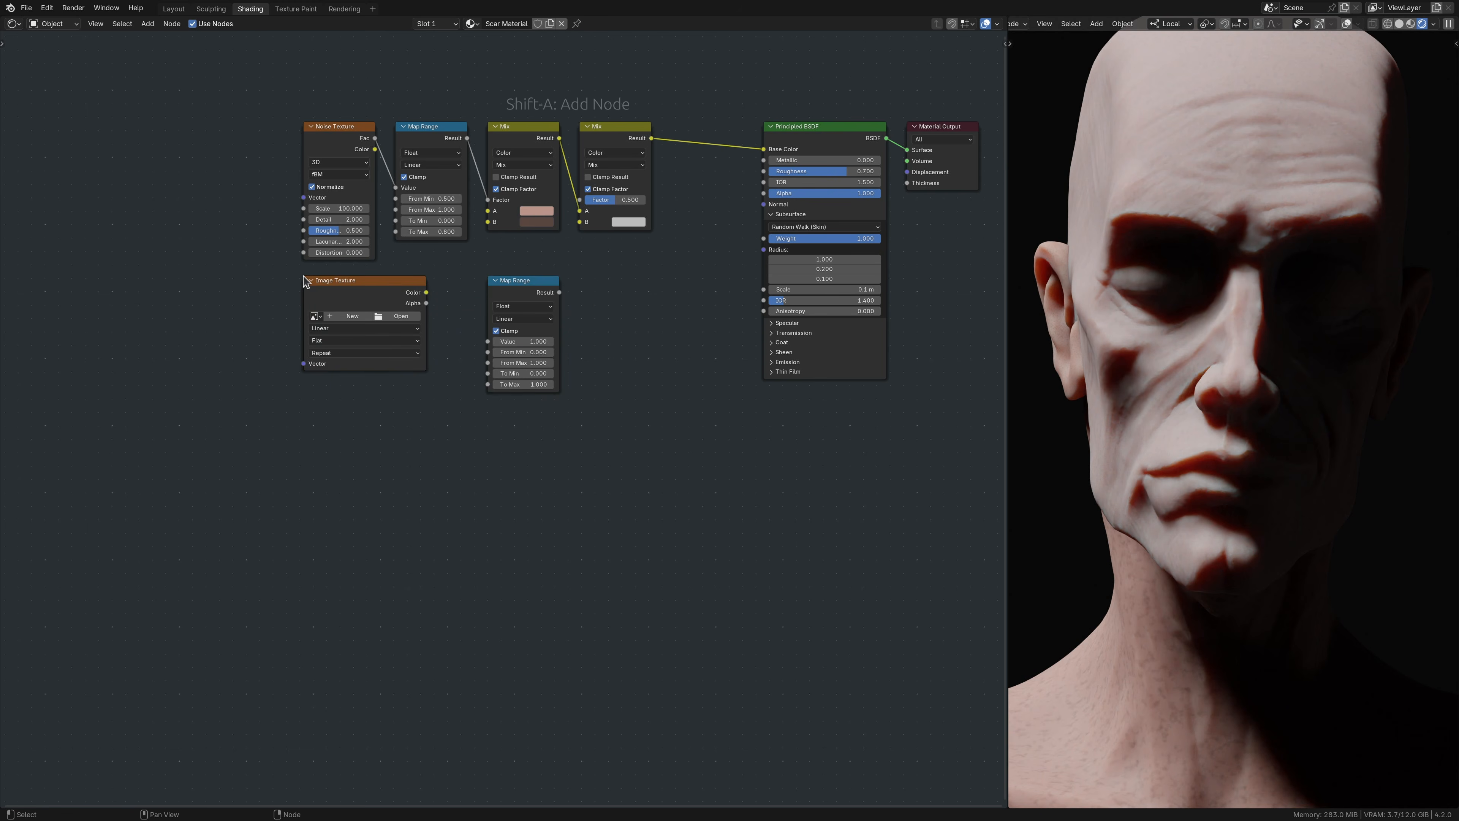
{"action": "key", "text": "shift+a"}
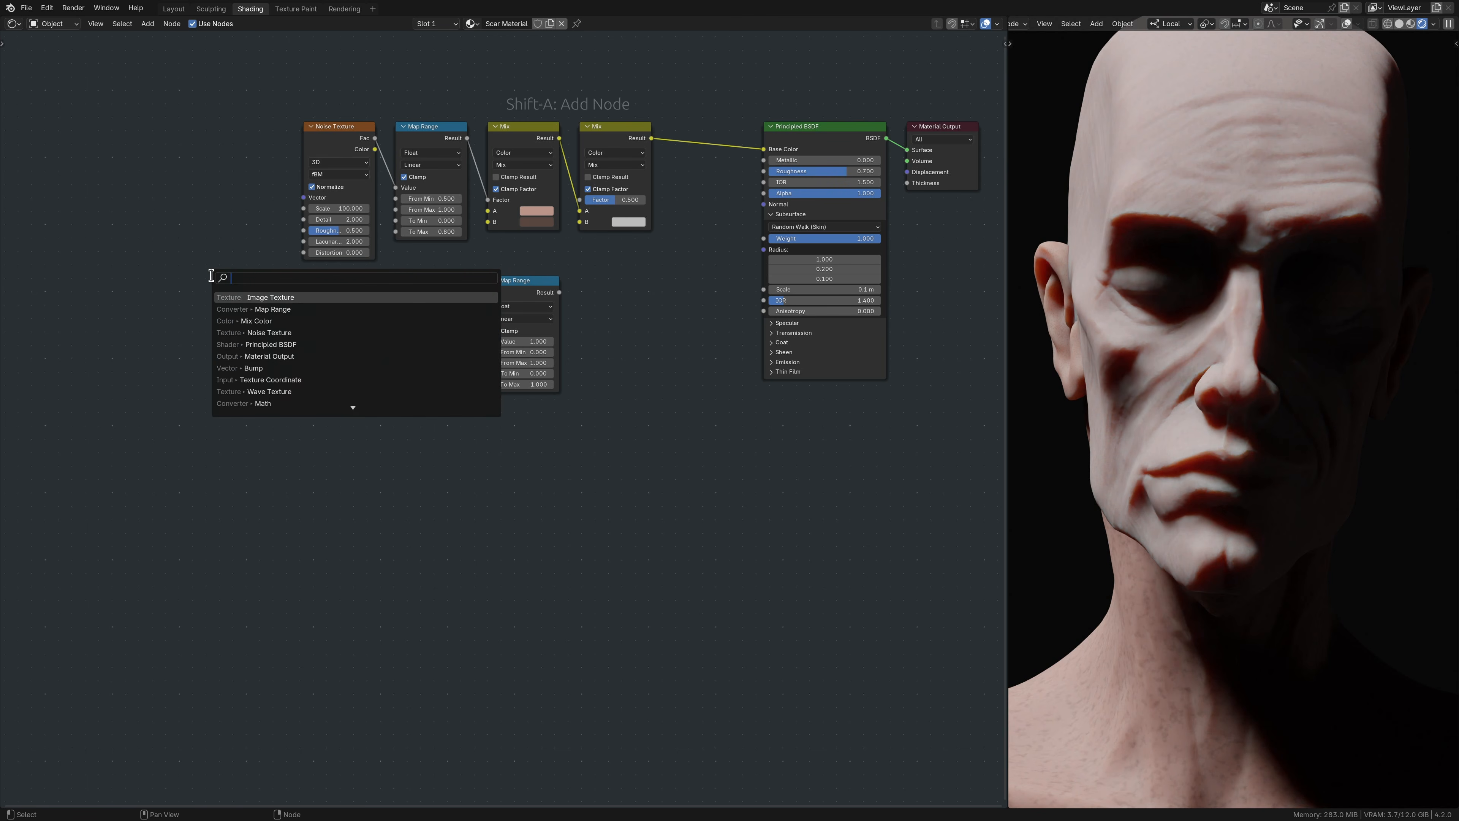
{"action": "type", "text": "Mix Color"}
{"action": "key", "text": "Return"}
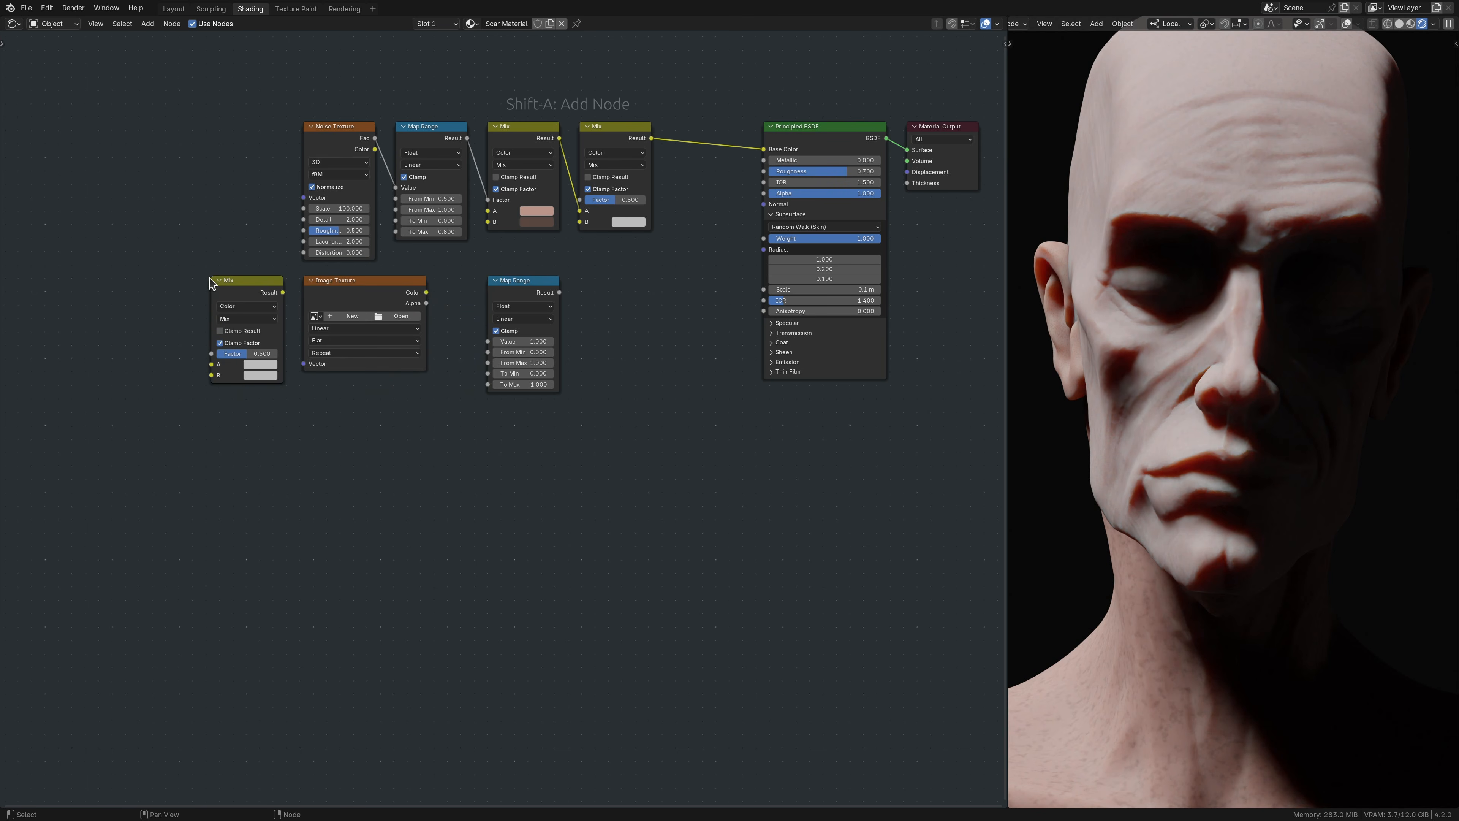
- Add a Noise Texture node and a Texture Coordinate node ahead of the unconnected Mix node
{"action": "key", "text": "shift+a"}
{"action": "type", "text": "NoiseTexture"}
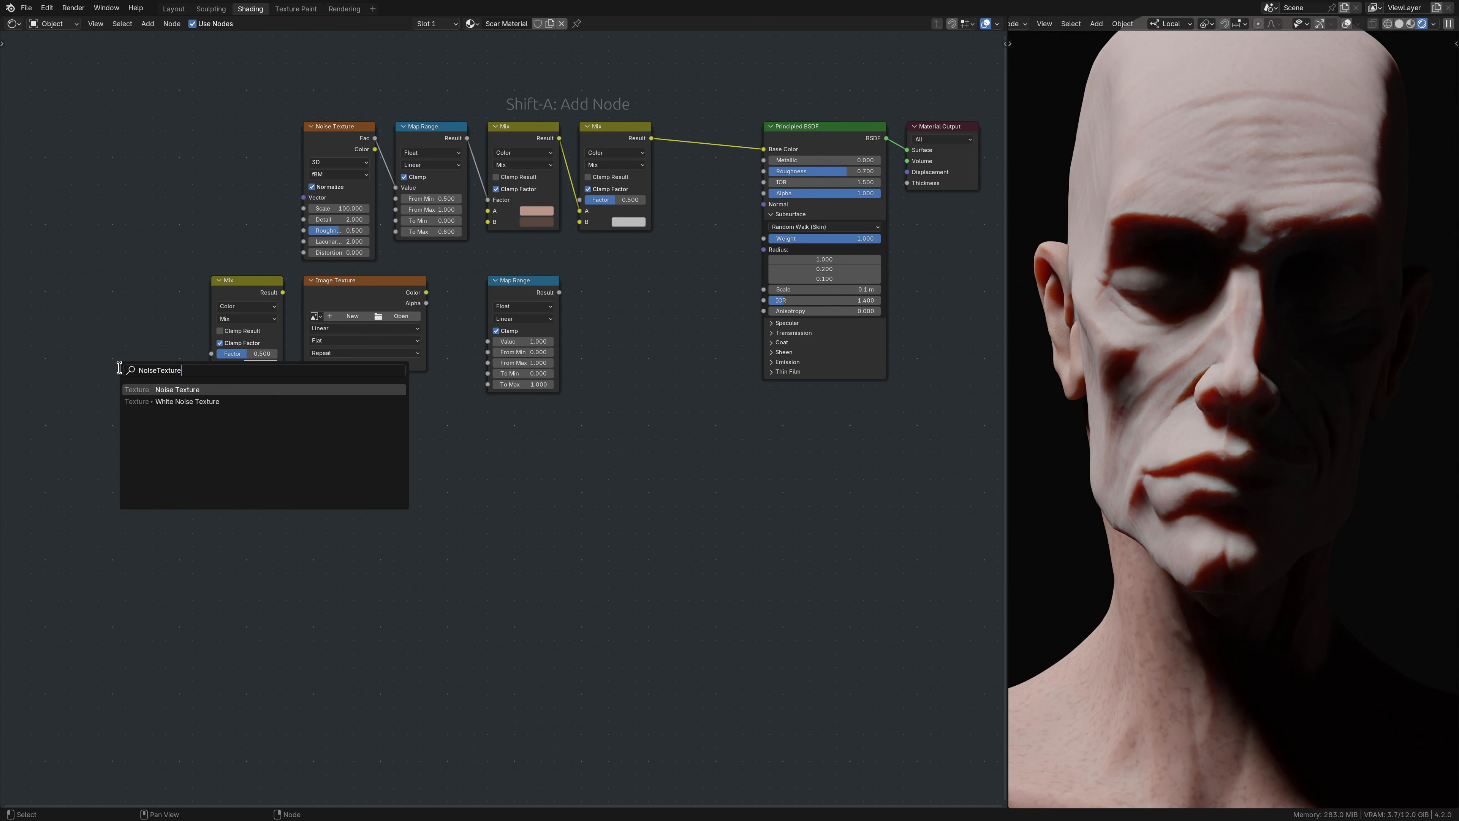
{"action": "key", "text": "Return"}
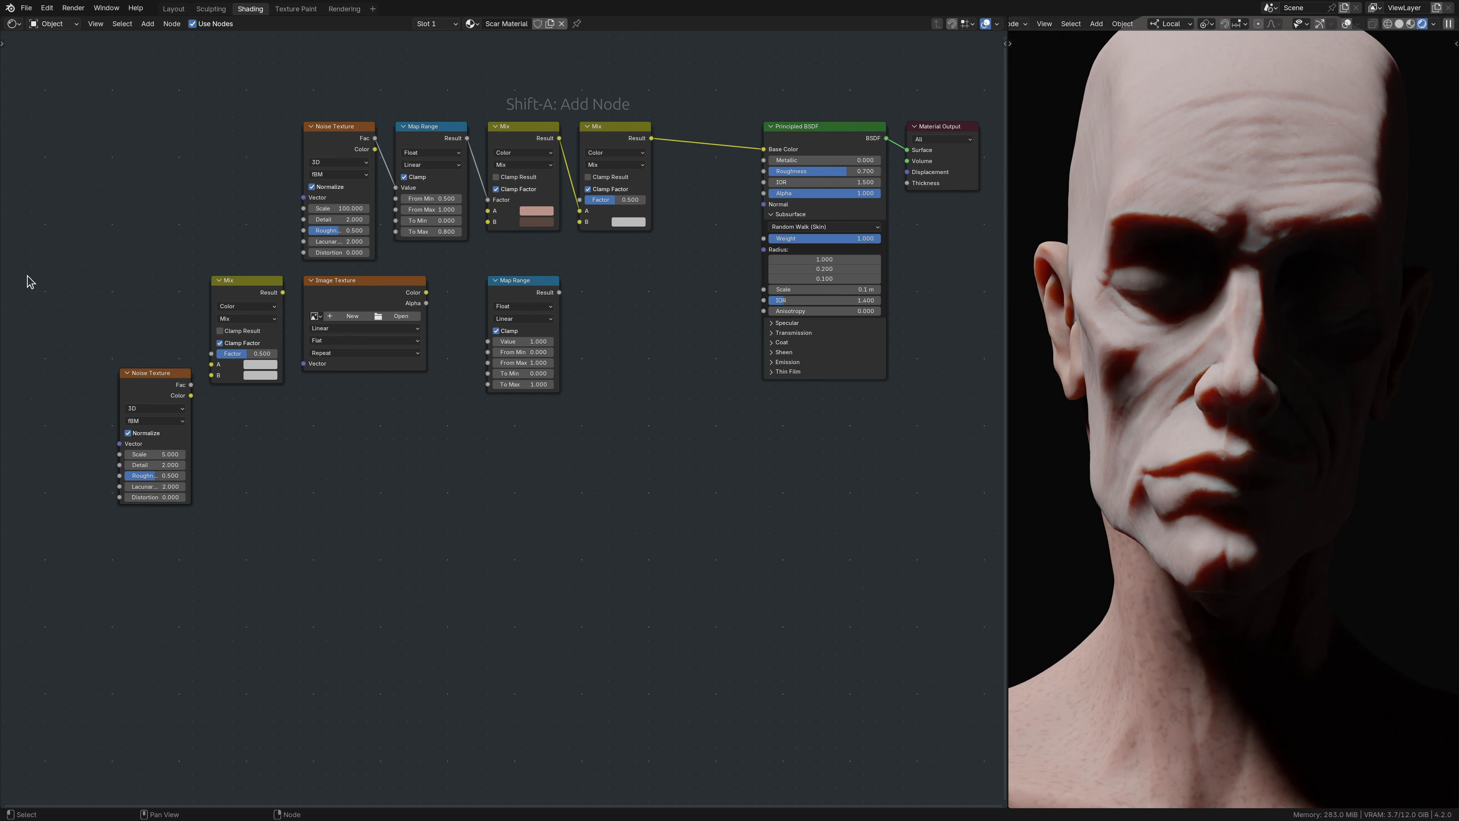
{"action": "key", "text": "shift+a"}
{"action": "type", "text": "Texture Coordinate"}
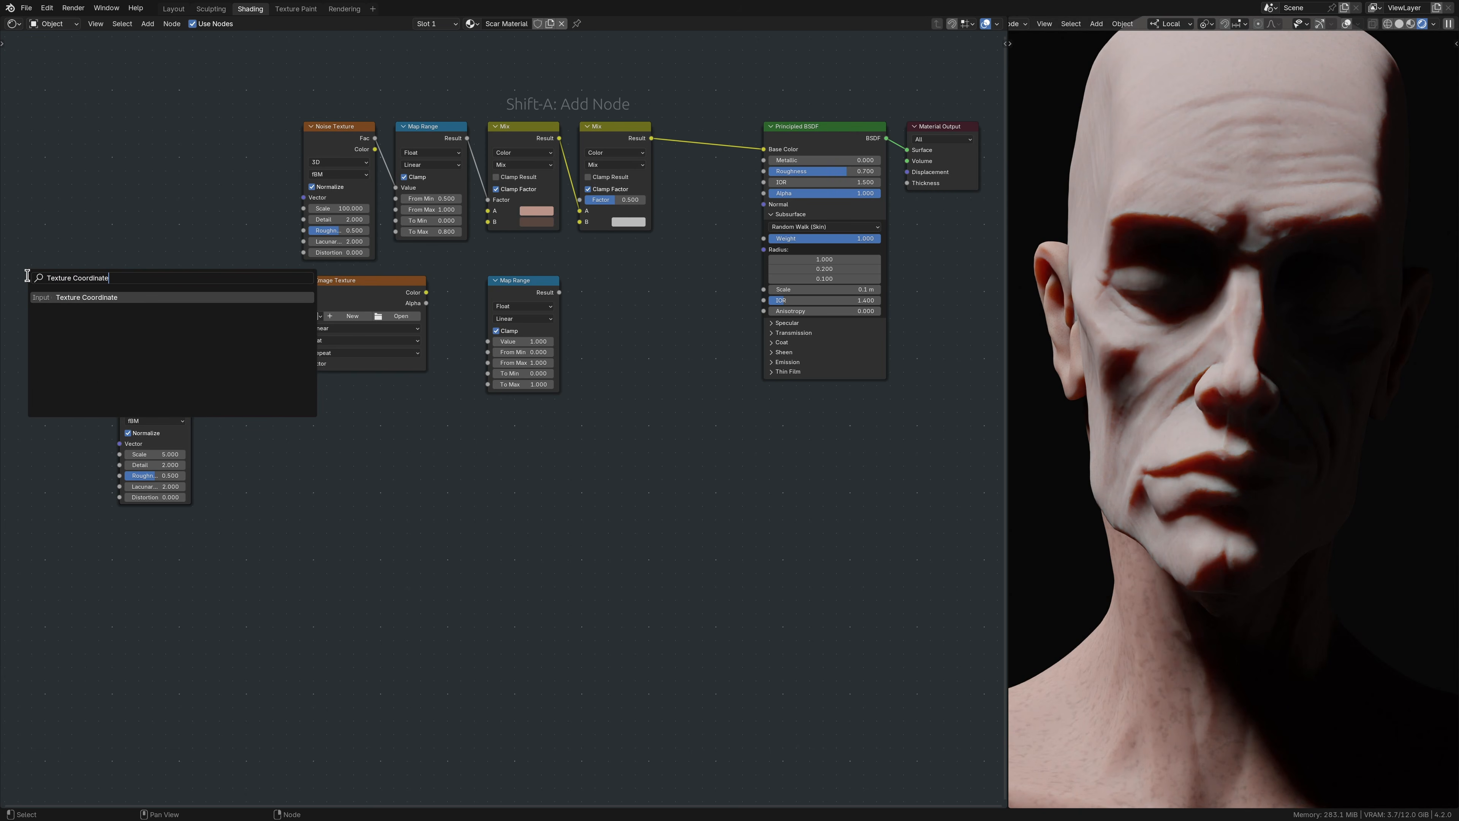
{"action": "key", "text": "Return"}
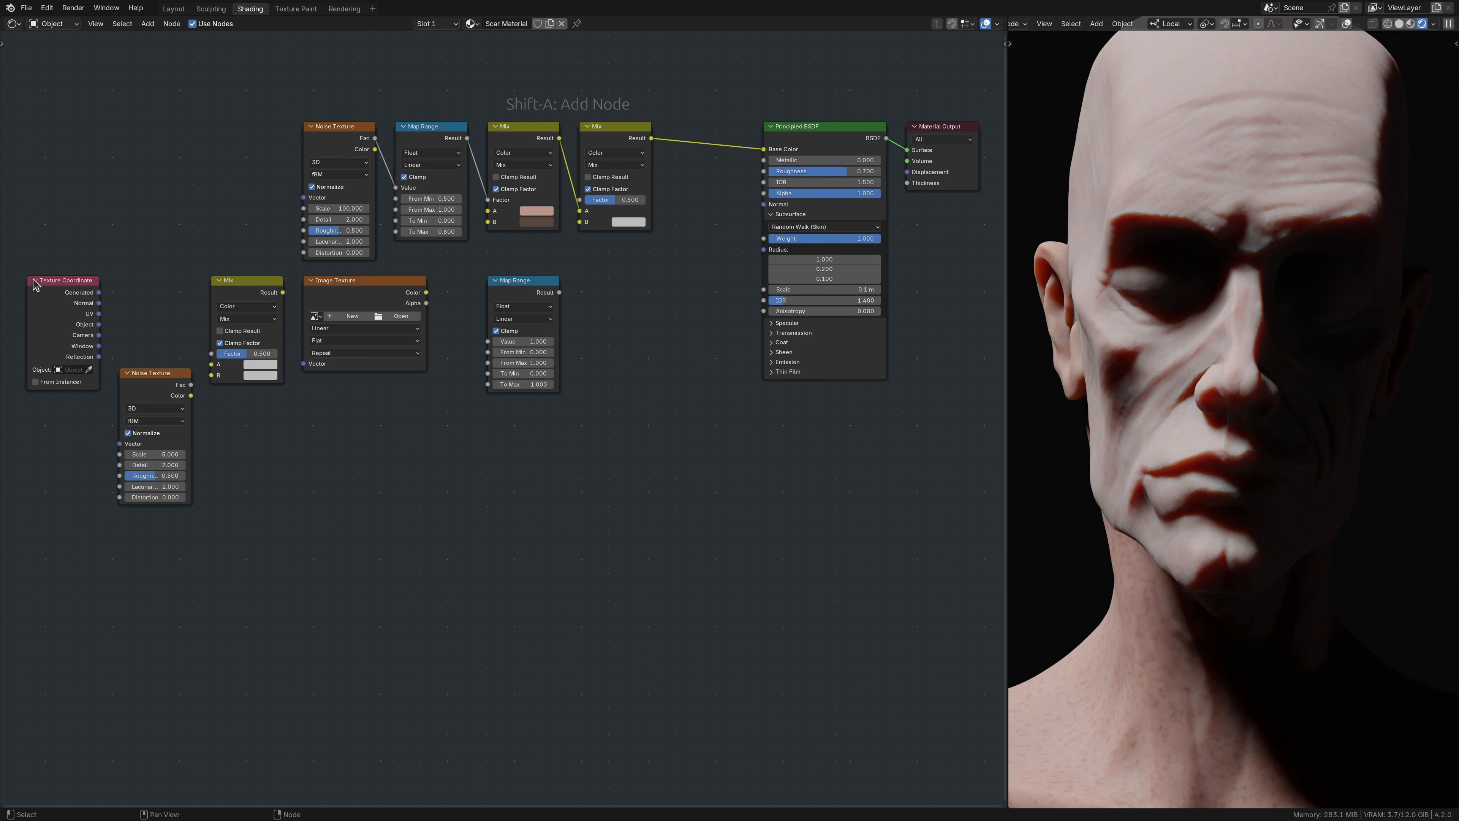
- Link UV to the noise Vector and Mix A, noise Color to B, and chain Mix, Image Texture and Map Range into the second upper Mix's Factor
{"action": "left_click_drag", "start_coordinate": [102, 321], "coordinate": [120, 443]}
{"action": "left_click_drag", "start_coordinate": [190, 396], "coordinate": [212, 375]}
{"action": "left_click_drag", "start_coordinate": [283, 291], "coordinate": [303, 363]}
{"action": "left_click_drag", "start_coordinate": [426, 292], "coordinate": [488, 342]}
{"action": "left_click_drag", "start_coordinate": [559, 292], "coordinate": [579, 202]}
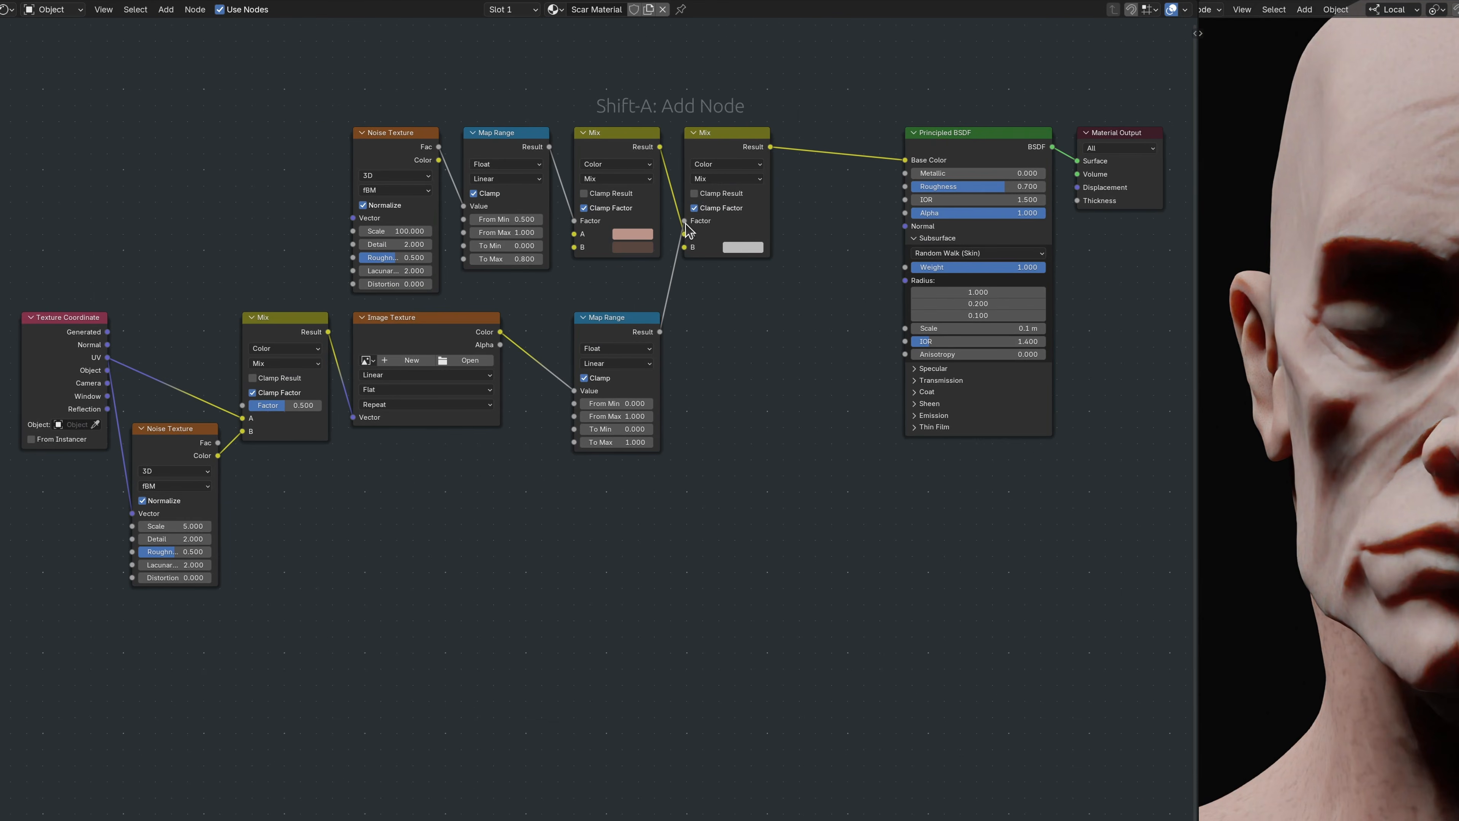
- Set the second upper Mix node's B color to hue 0, saturation 1 and value 0.20
{"action": "left_click", "coordinate": [743, 248]}
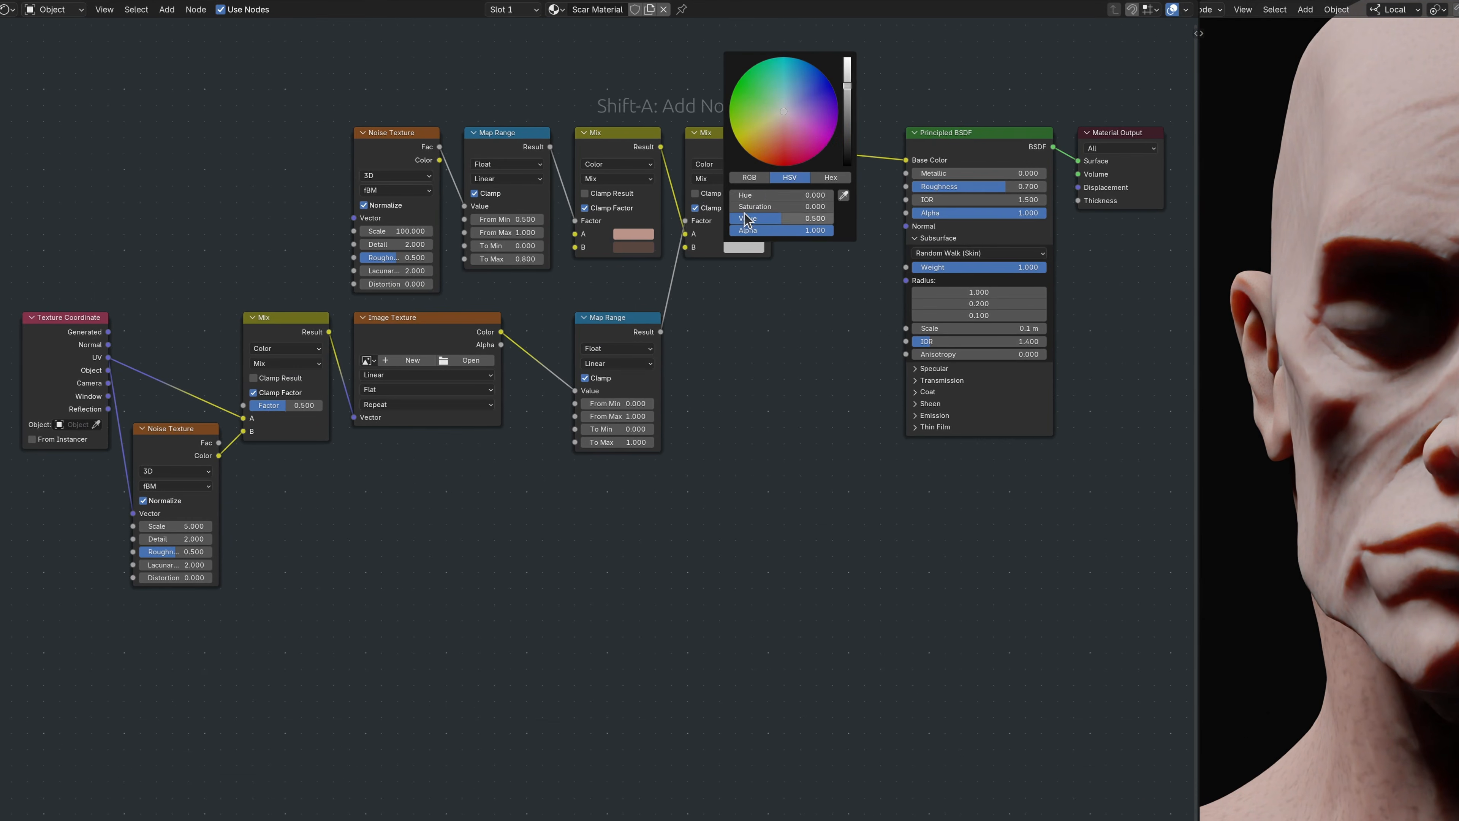
{"action": "left_click", "coordinate": [746, 195]}
{"action": "type", "text": "0"}
{"action": "key", "text": "Tab"}
{"action": "type", "text": "1"}
{"action": "key", "text": "Tab"}
{"action": "type", "text": "0.20"}
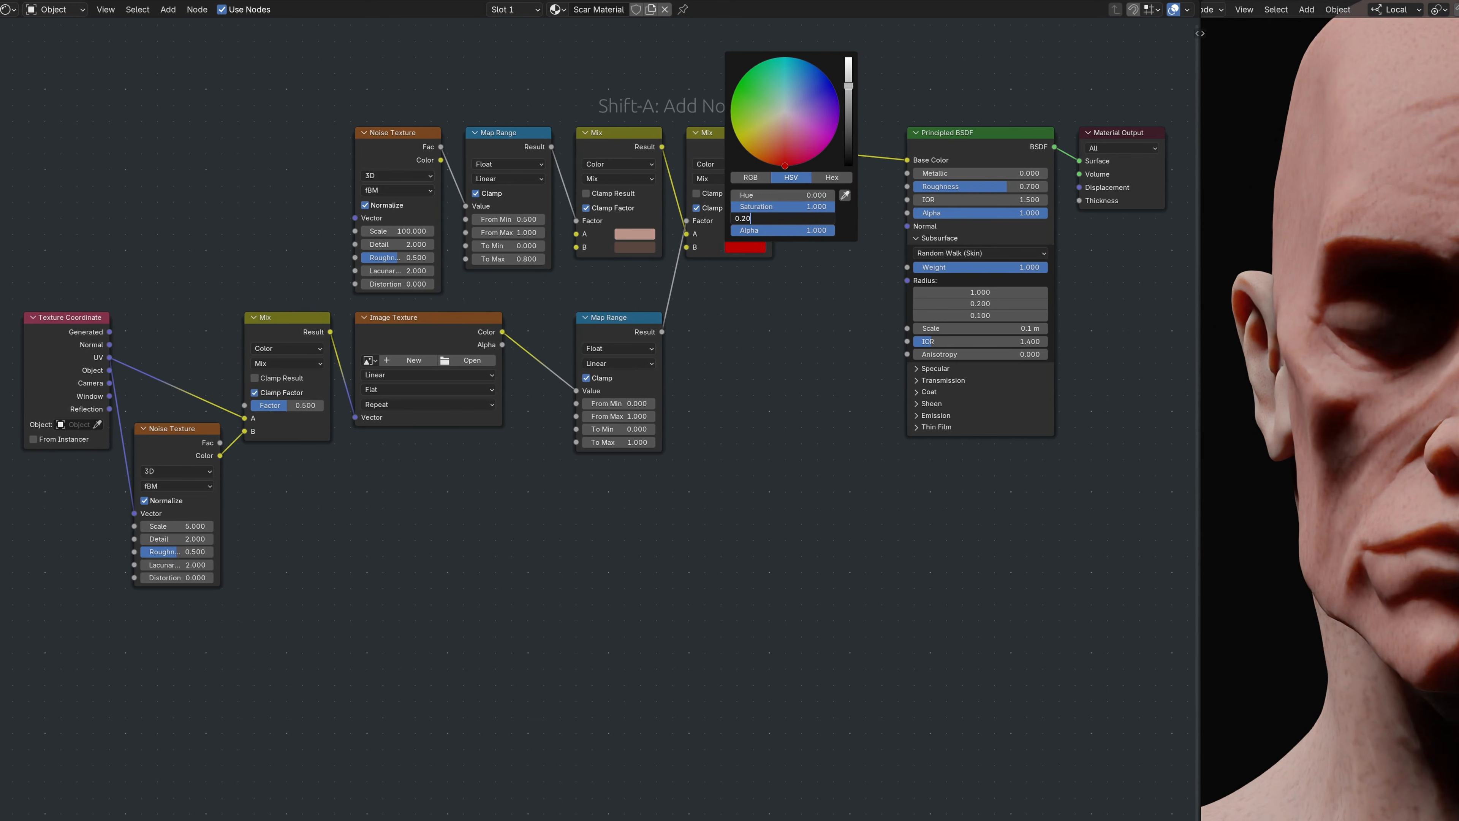
{"action": "key", "text": "Return"}
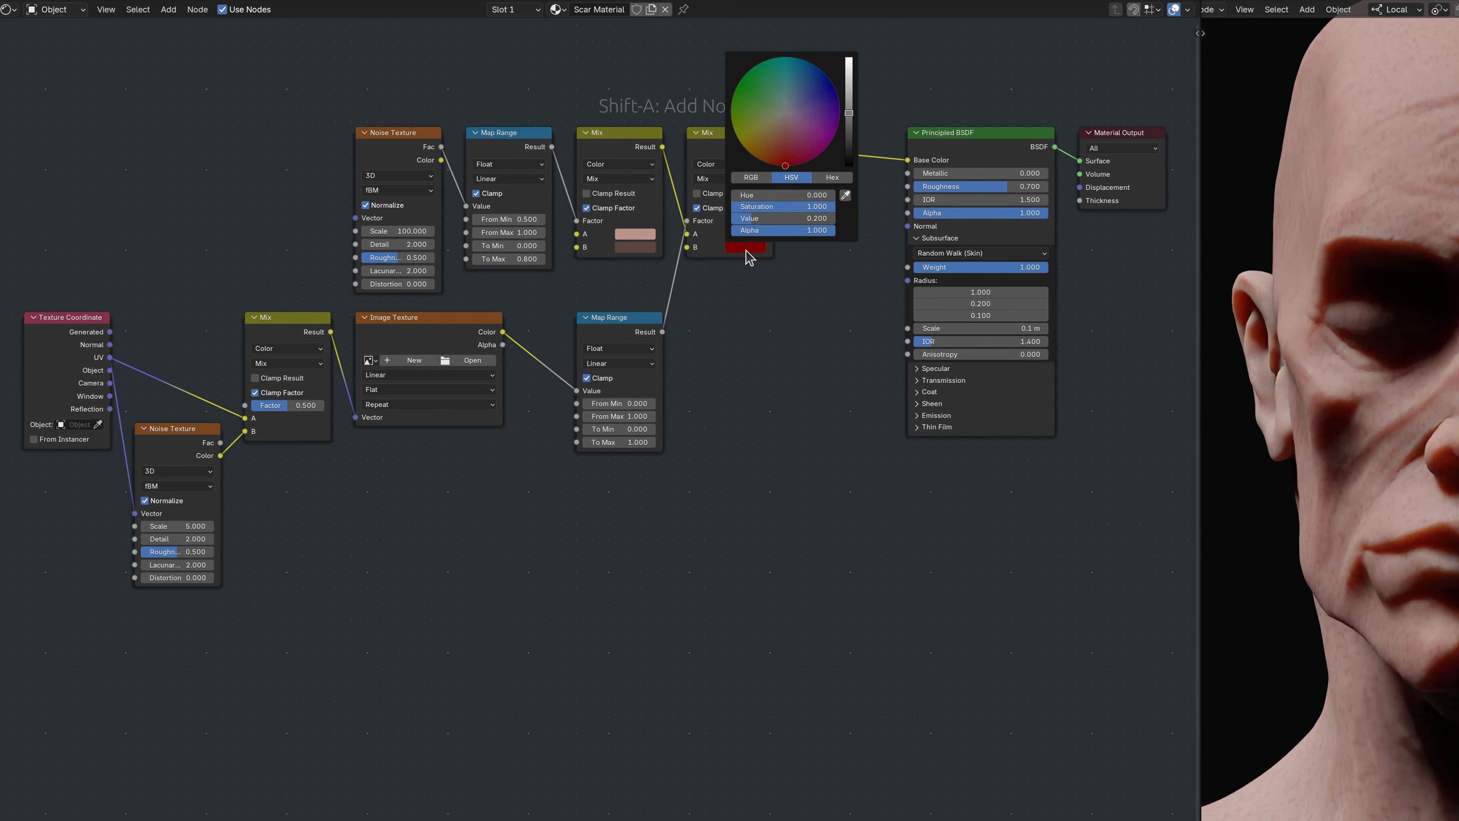
- Set From Min to 0.80 on the Map Range node fed by the Image Texture
{"action": "left_click", "coordinate": [620, 403]}
{"action": "type", "text": "0"}
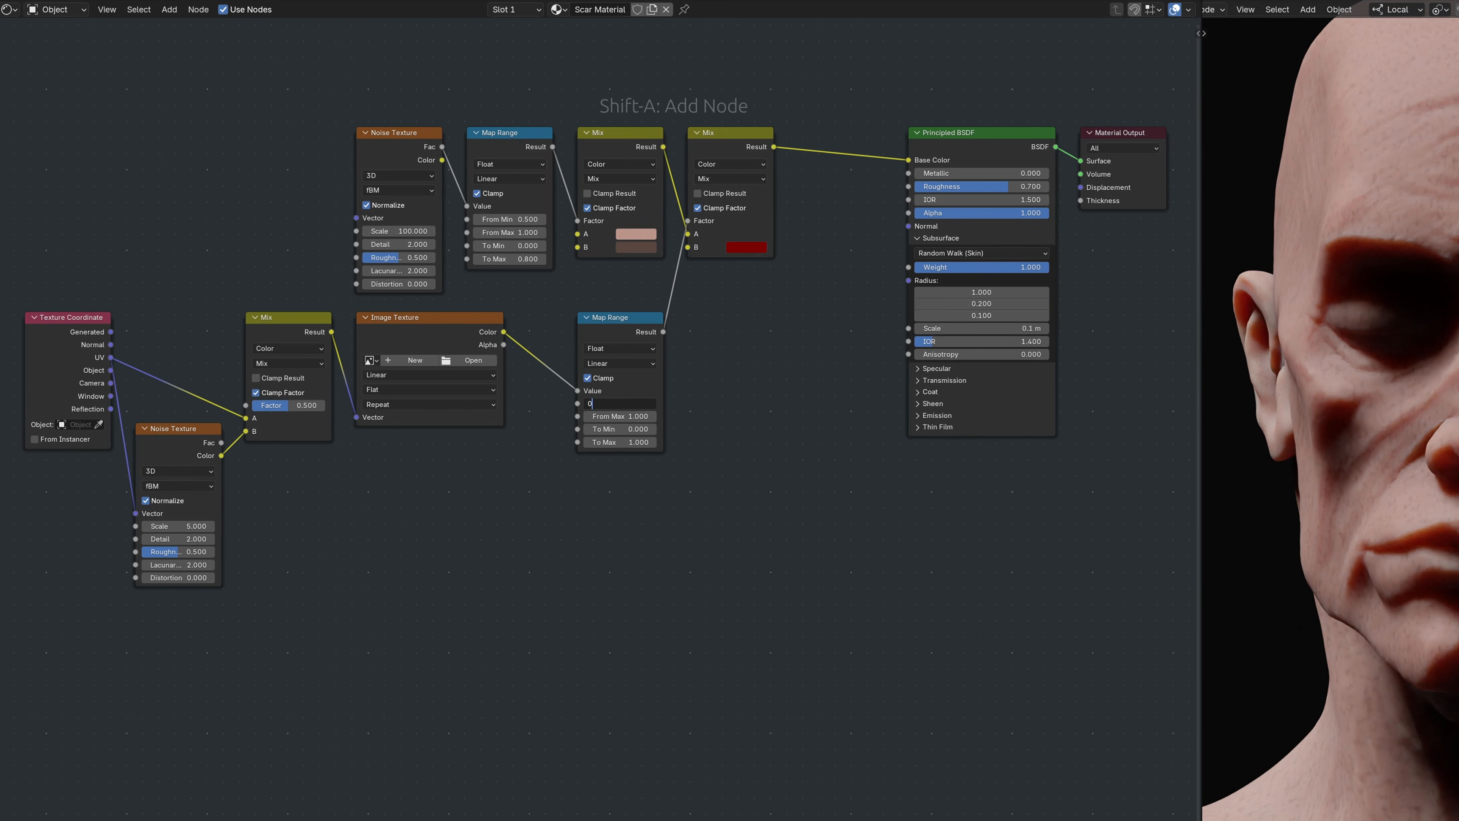
{"action": "type", "text": ".80"}
{"action": "key", "text": "Return"}
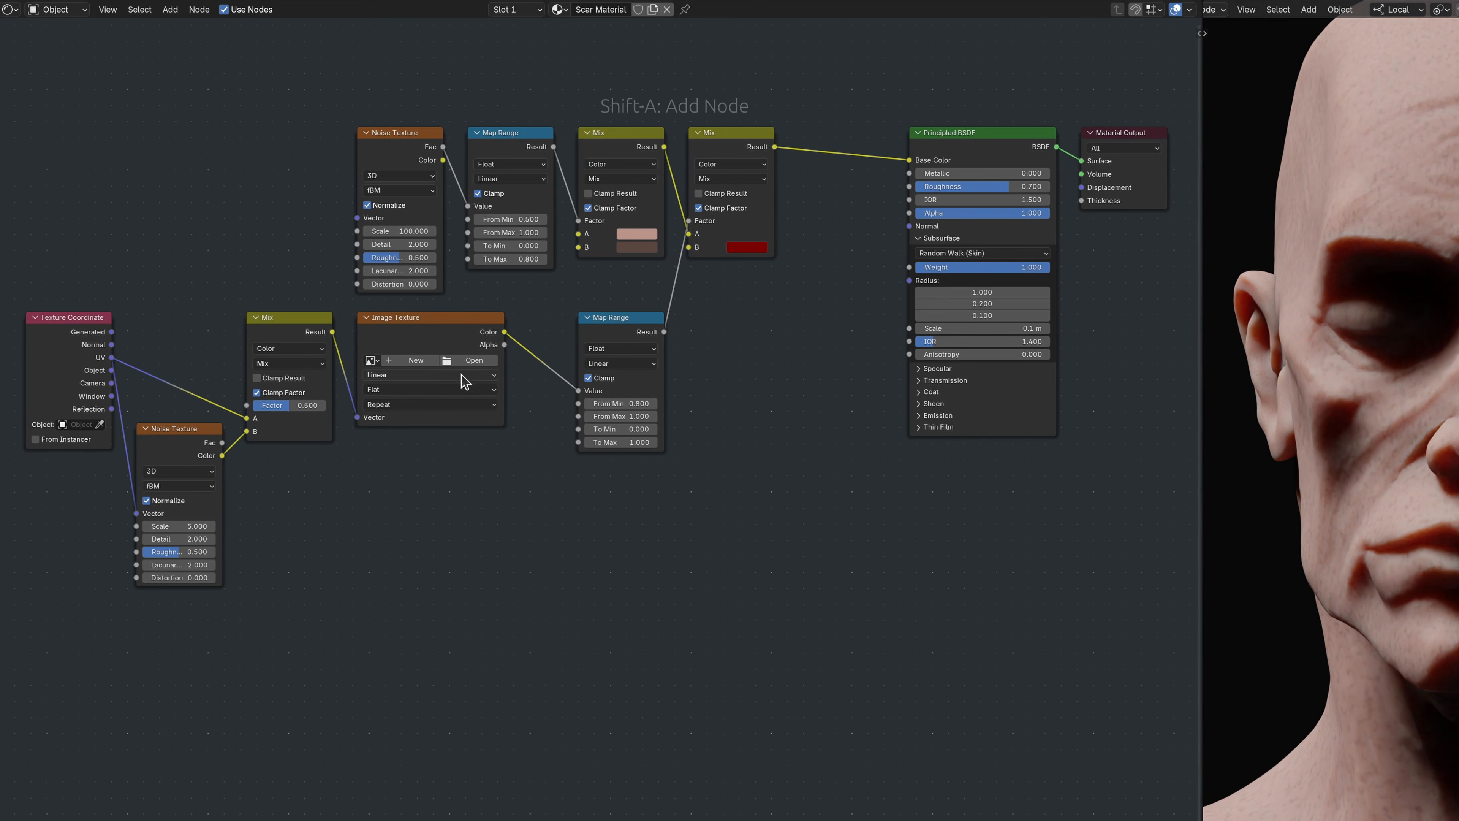
- Load the Mask_Scar image into the Image Texture node and set its extension to Clip
{"action": "left_click", "coordinate": [371, 360]}
{"action": "type", "text": "Mask_Scar"}
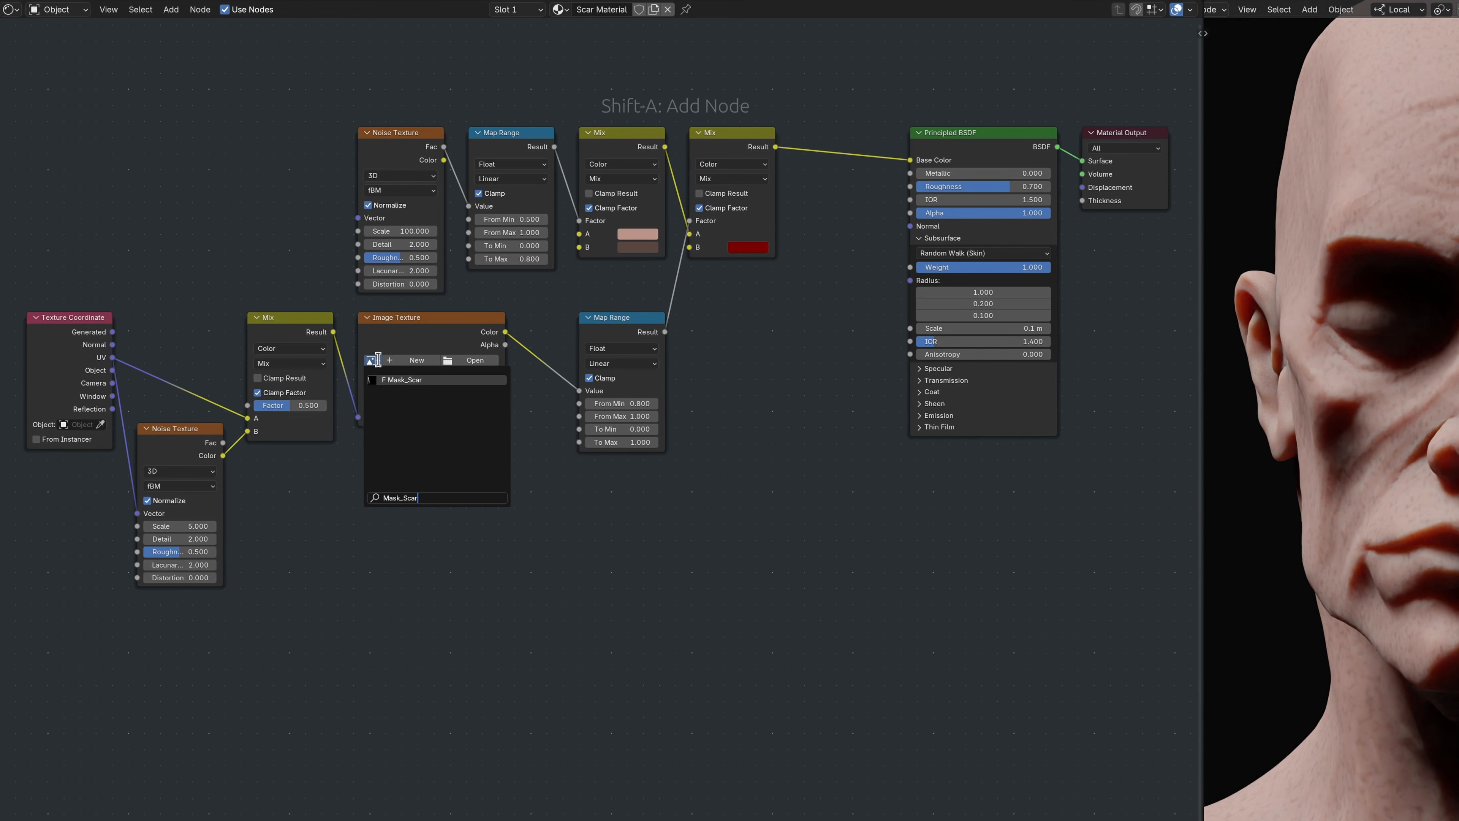
{"action": "key", "text": "Return"}
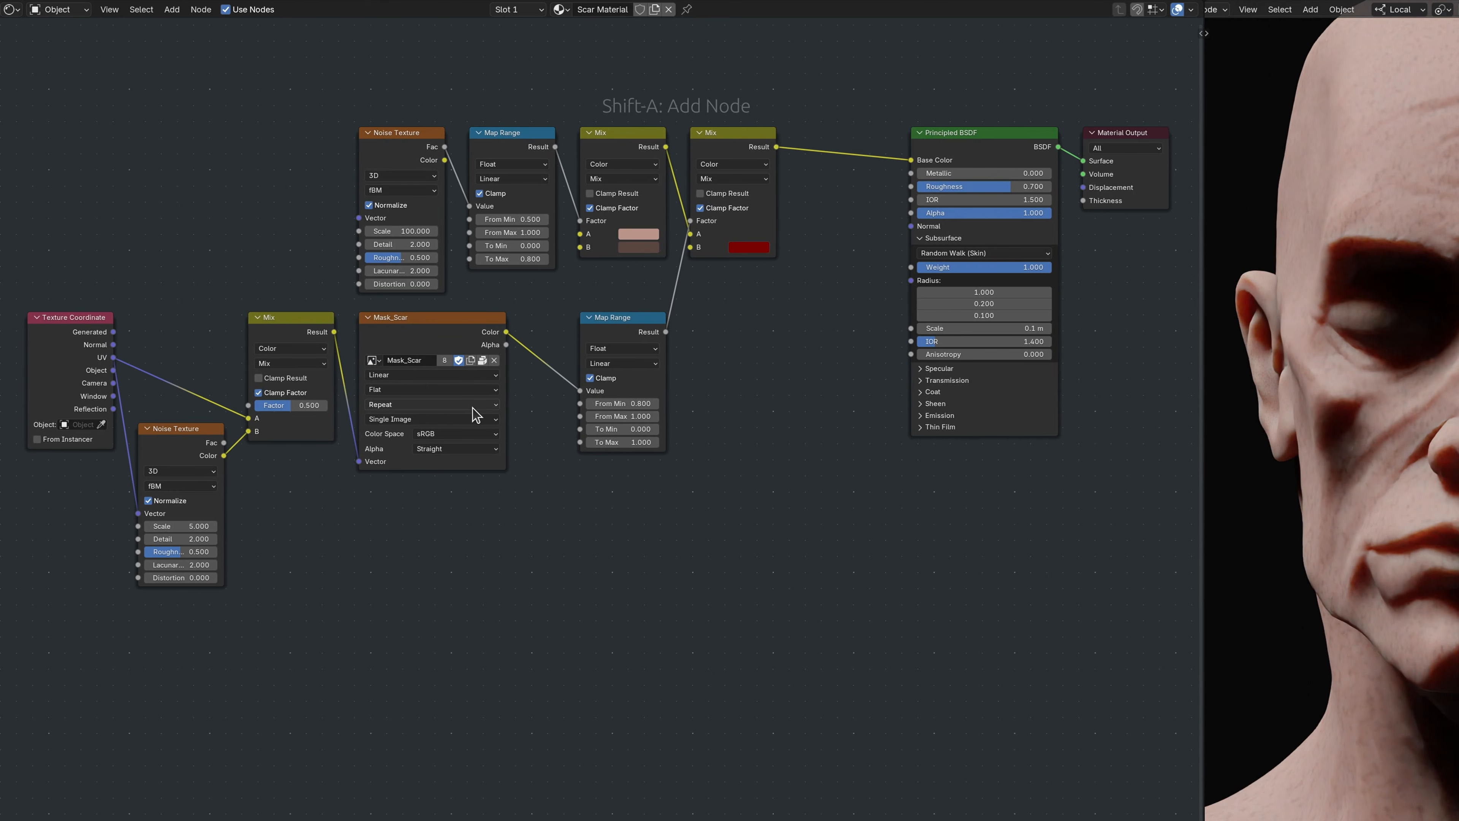
{"action": "left_click", "coordinate": [473, 405]}
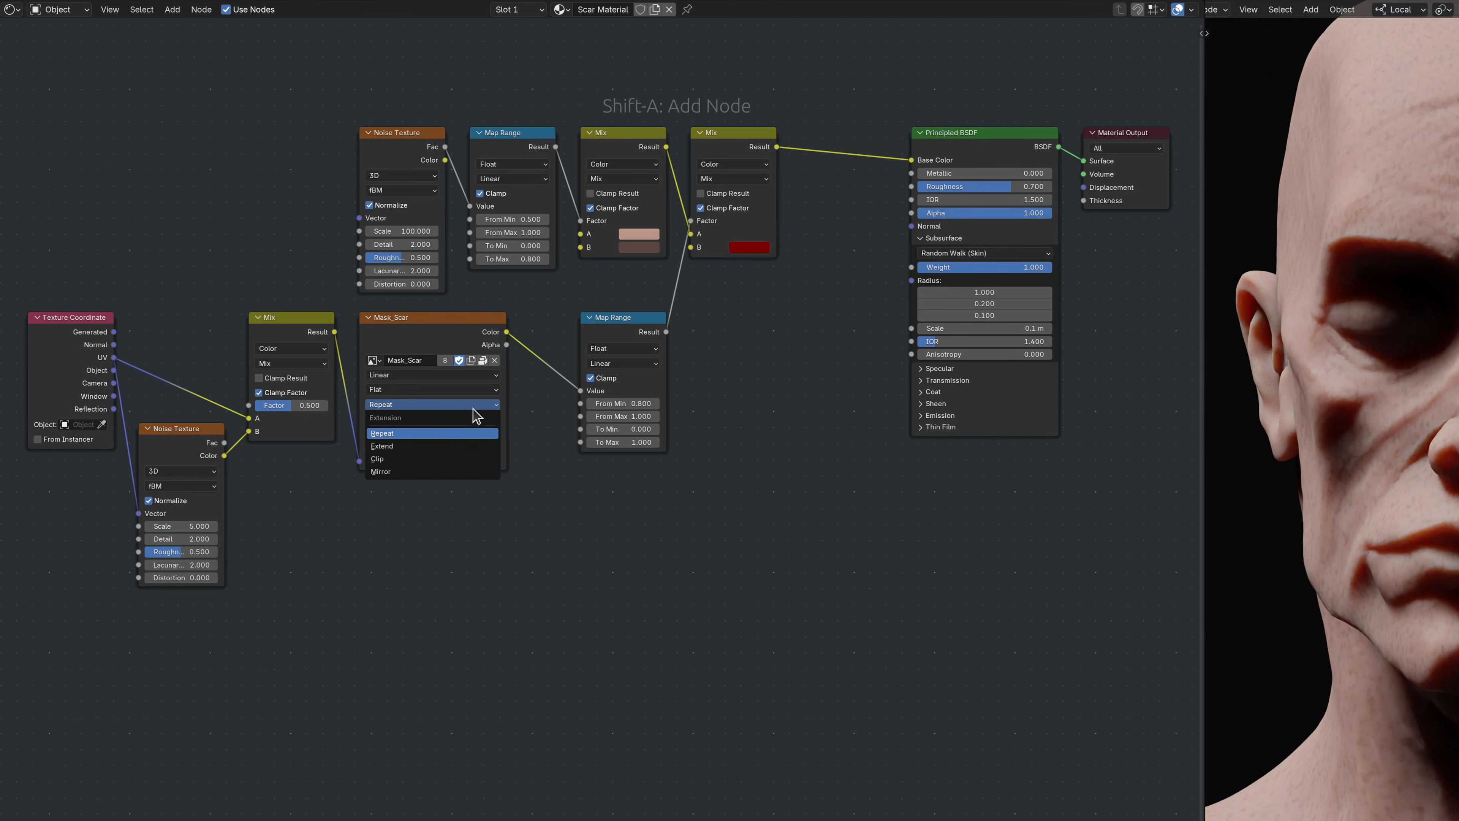
{"action": "left_click", "coordinate": [474, 459]}
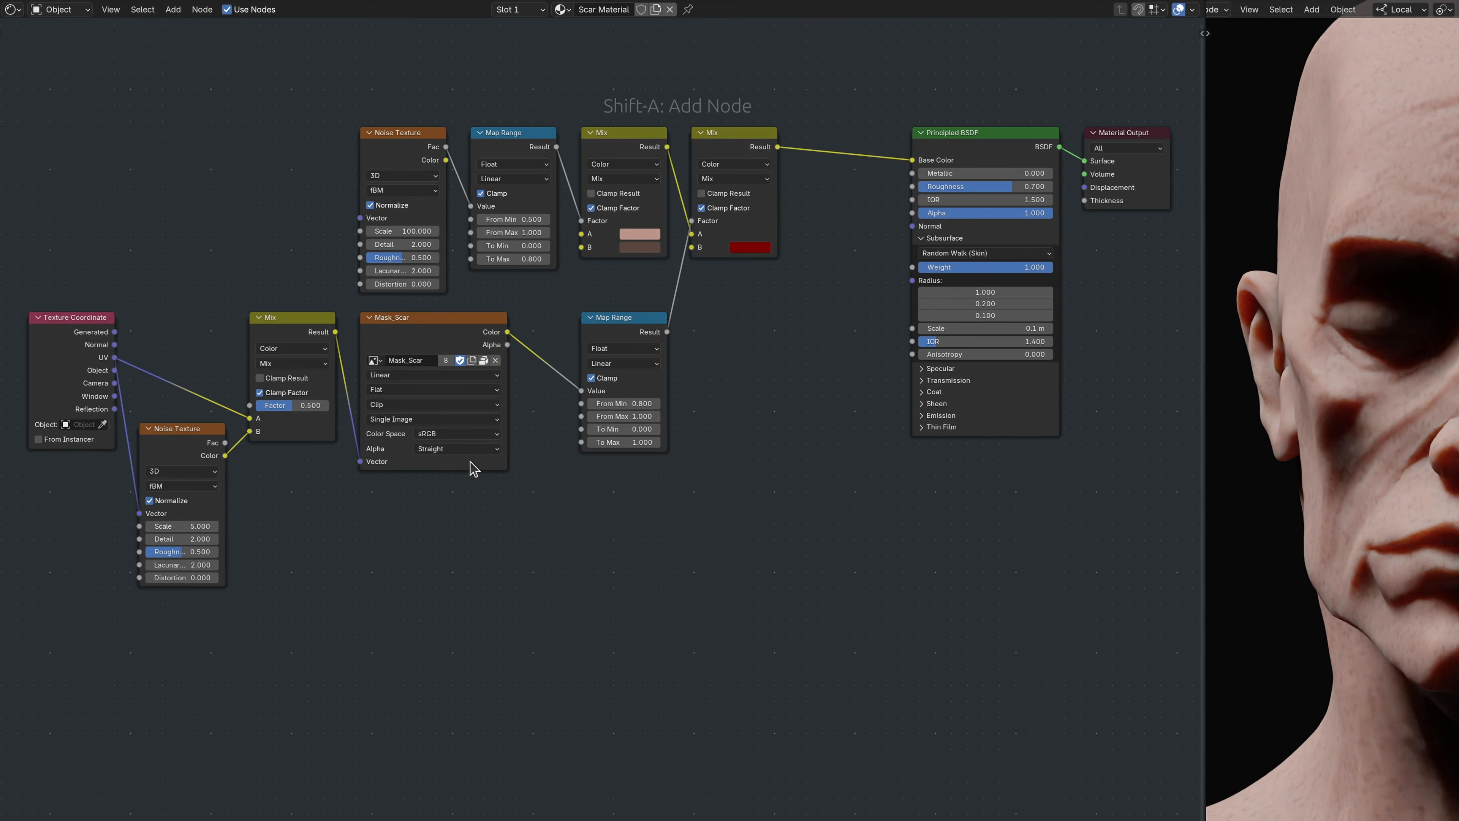
- Set the UV-distorting Mix node's Factor to 0.01, and its Noise Texture to not normalized with Scale 20
{"action": "left_click", "coordinate": [299, 405]}
{"action": "type", "text": "0.01"}
{"action": "key", "text": "Return"}
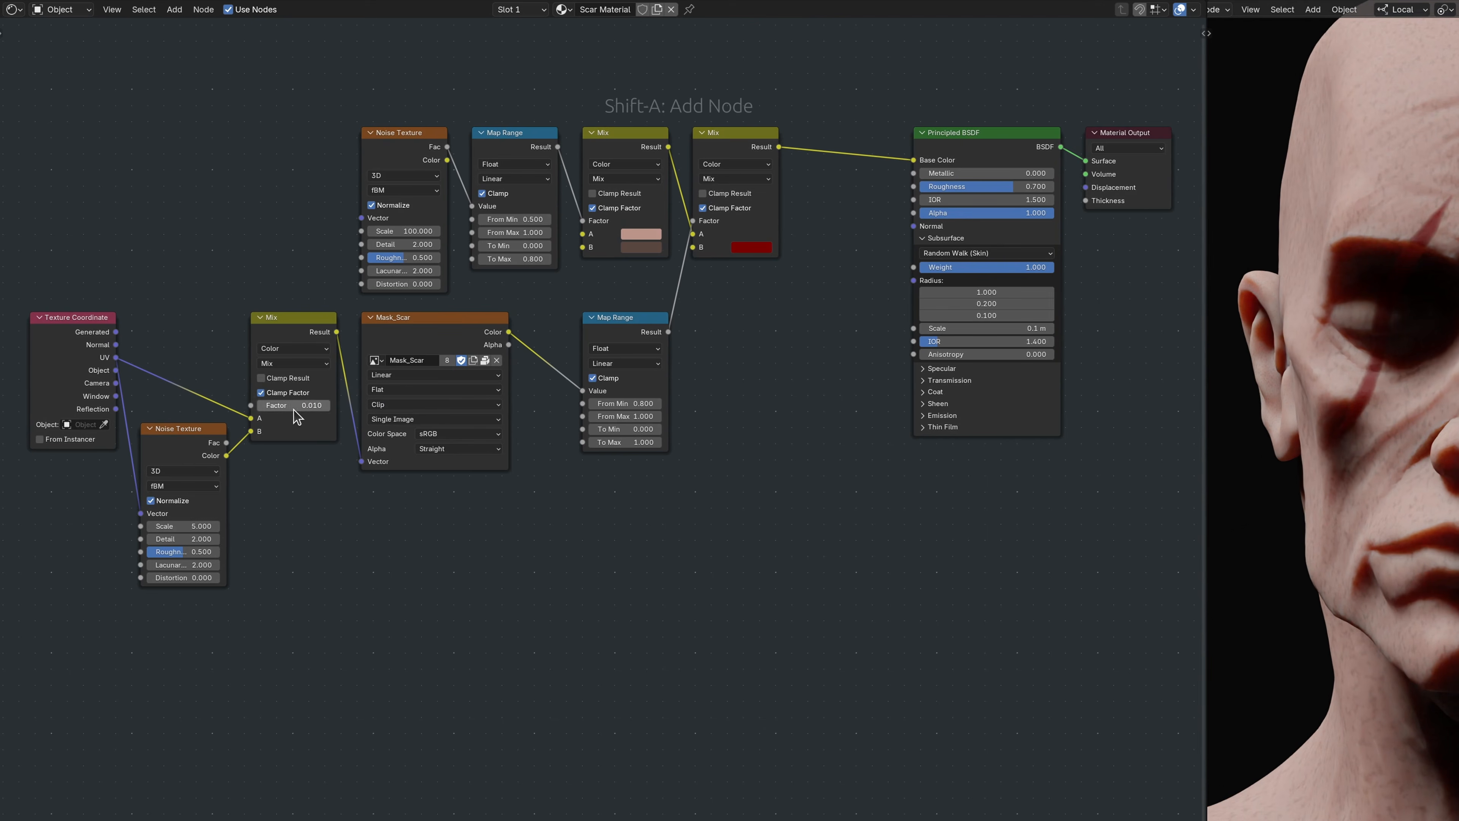
{"action": "left_click", "coordinate": [151, 500]}
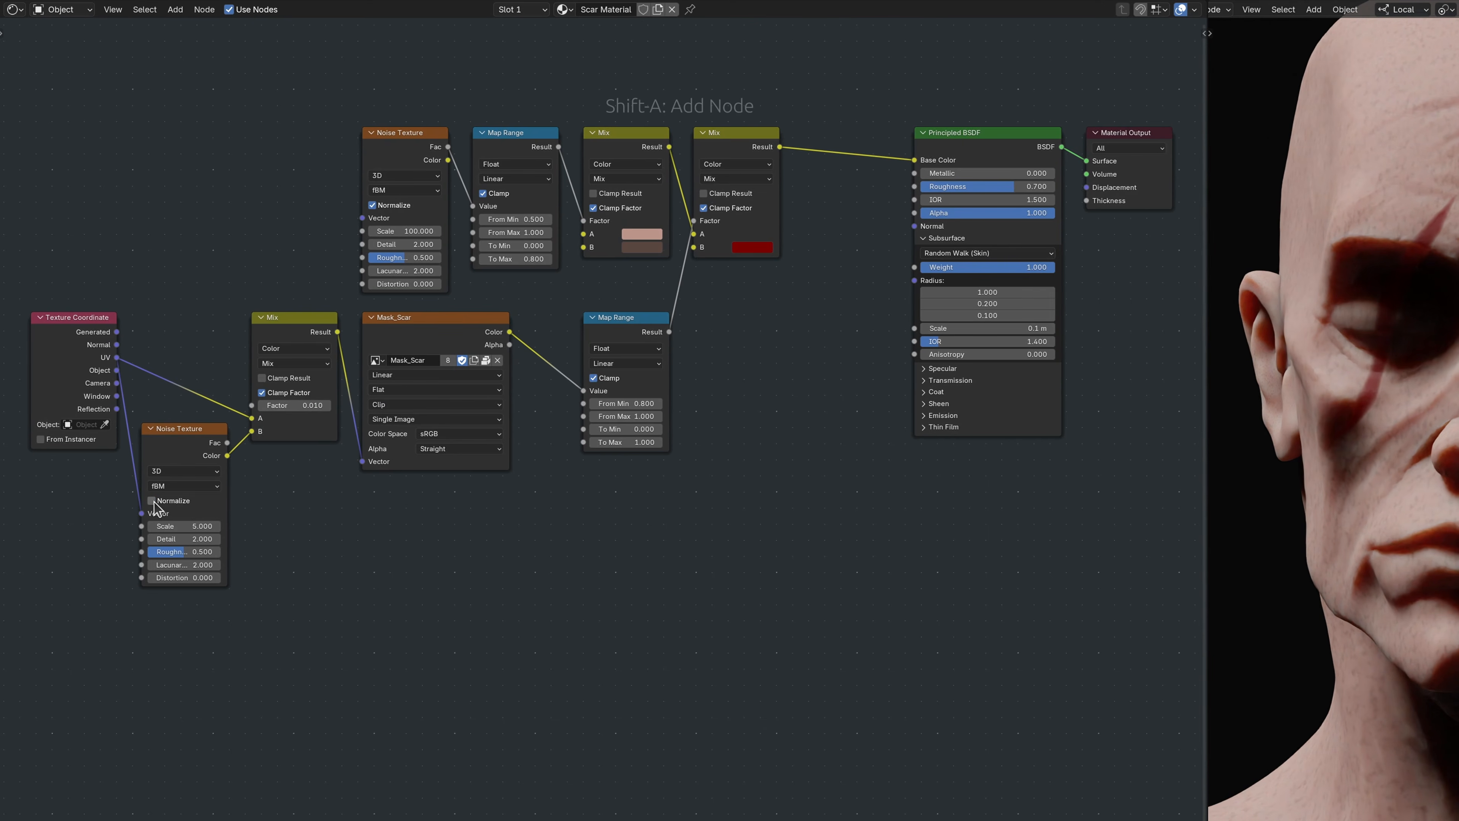
{"action": "left_click", "coordinate": [184, 525]}
{"action": "type", "text": "20.0"}
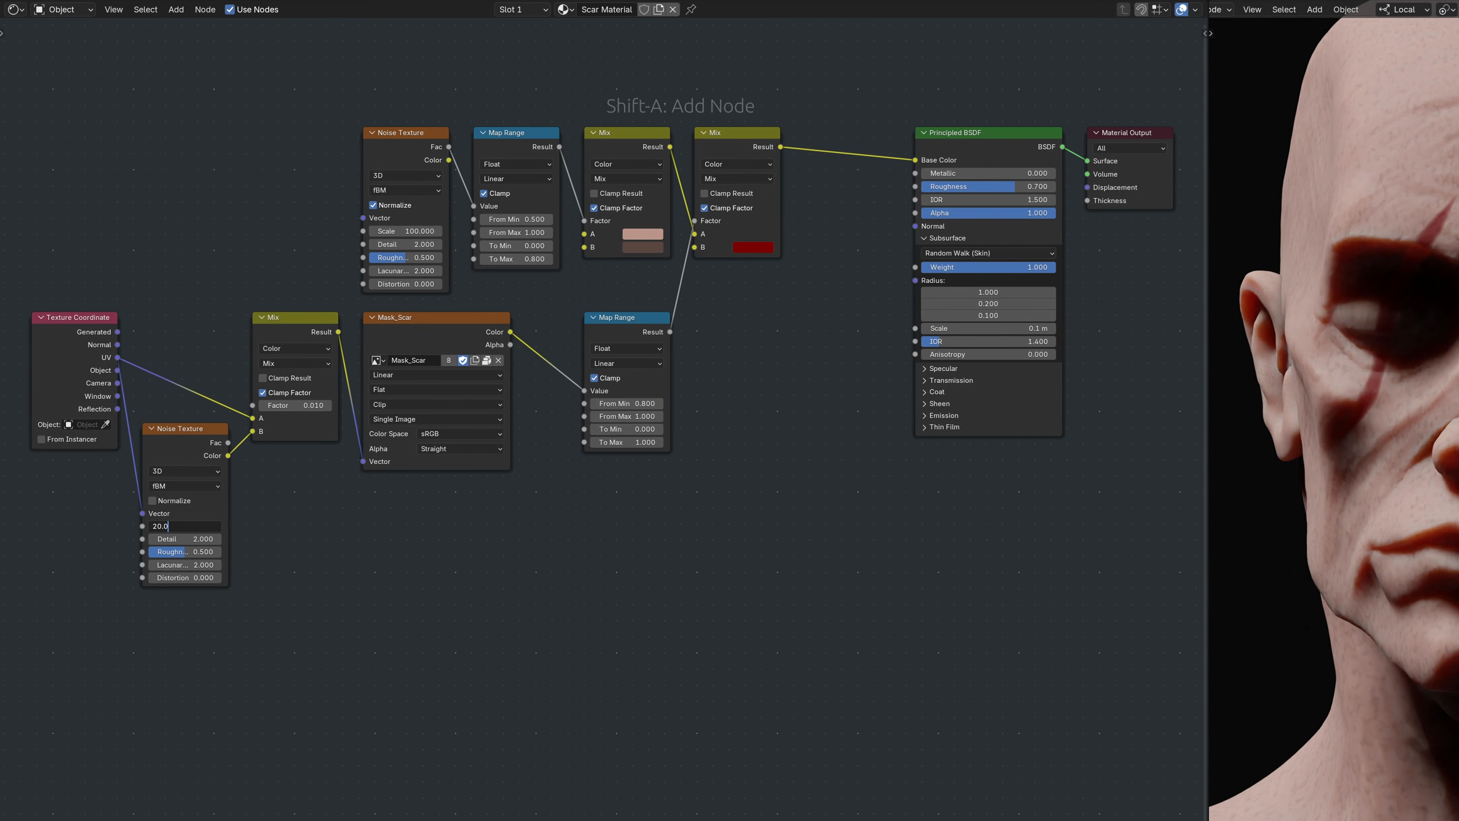
{"action": "key", "text": "Return"}
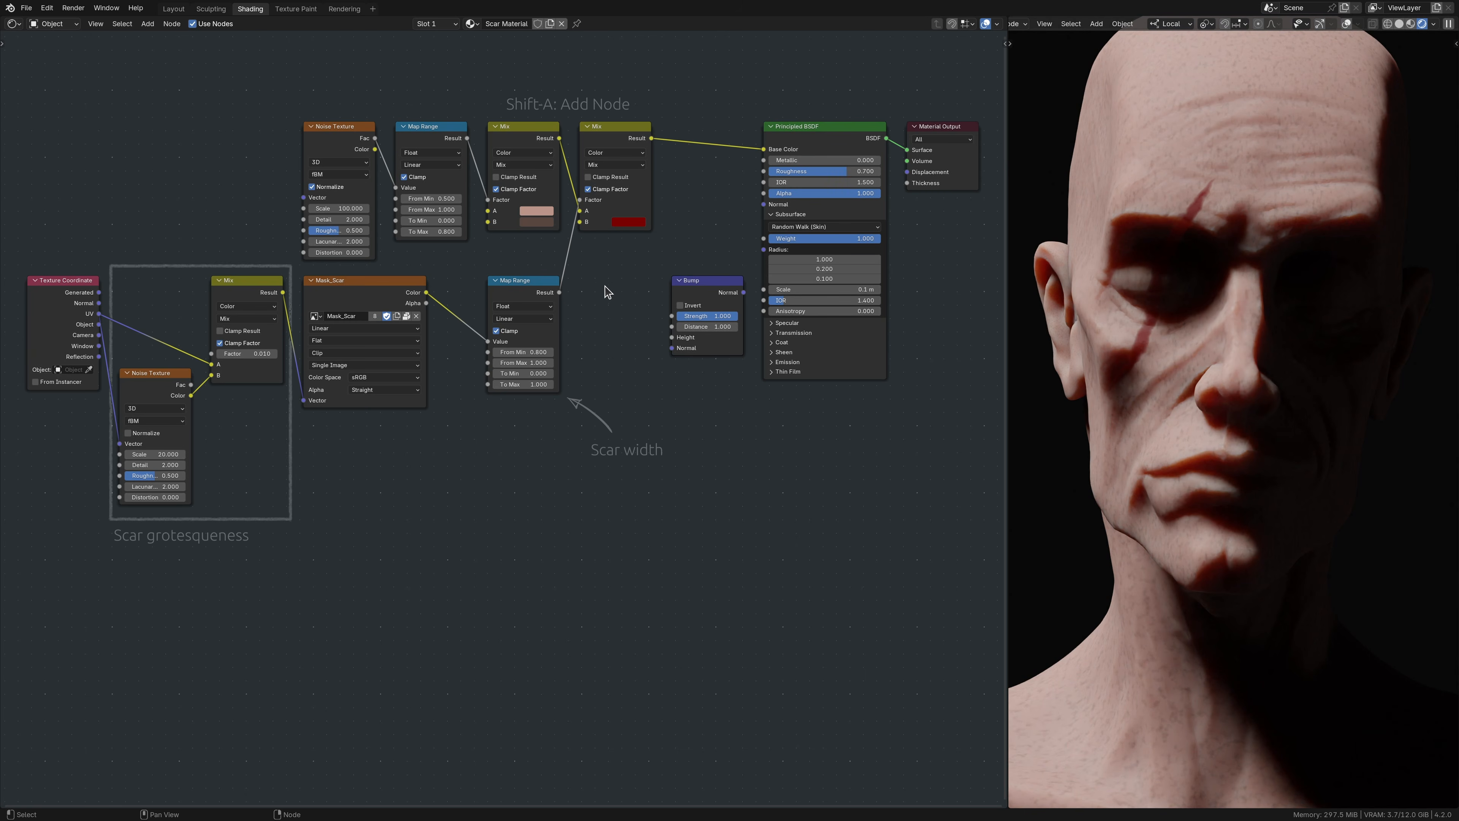
- Link the mask's Map Range through the Bump node's Height into the Principled BSDF Normal, with Invert enabled and Strength 0.50
{"action": "left_click_drag", "start_coordinate": [560, 293], "coordinate": [671, 337]}
{"action": "left_click_drag", "start_coordinate": [743, 292], "coordinate": [763, 205]}
{"action": "left_click", "coordinate": [680, 305]}
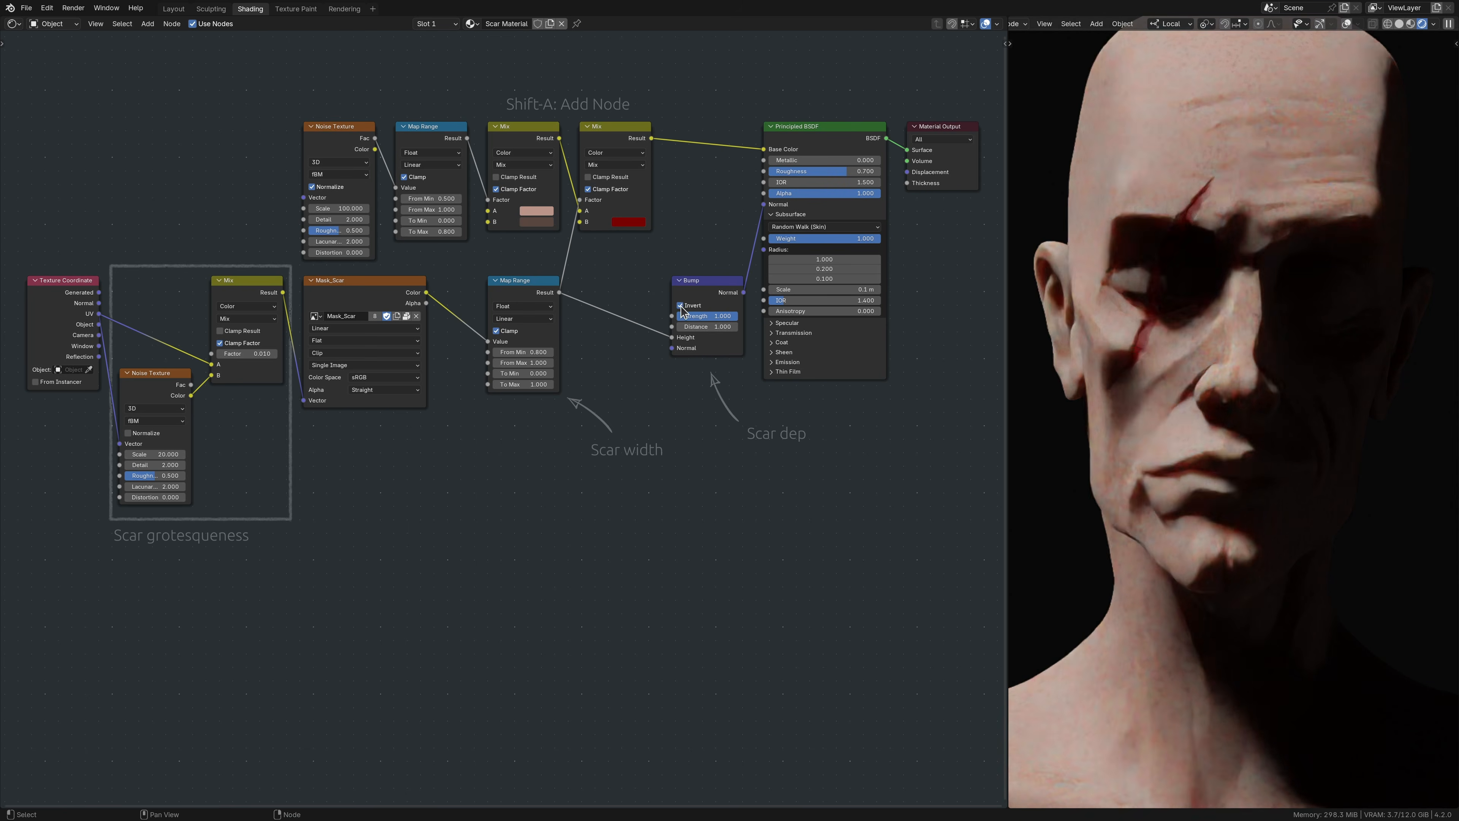
{"action": "left_click", "coordinate": [683, 315]}
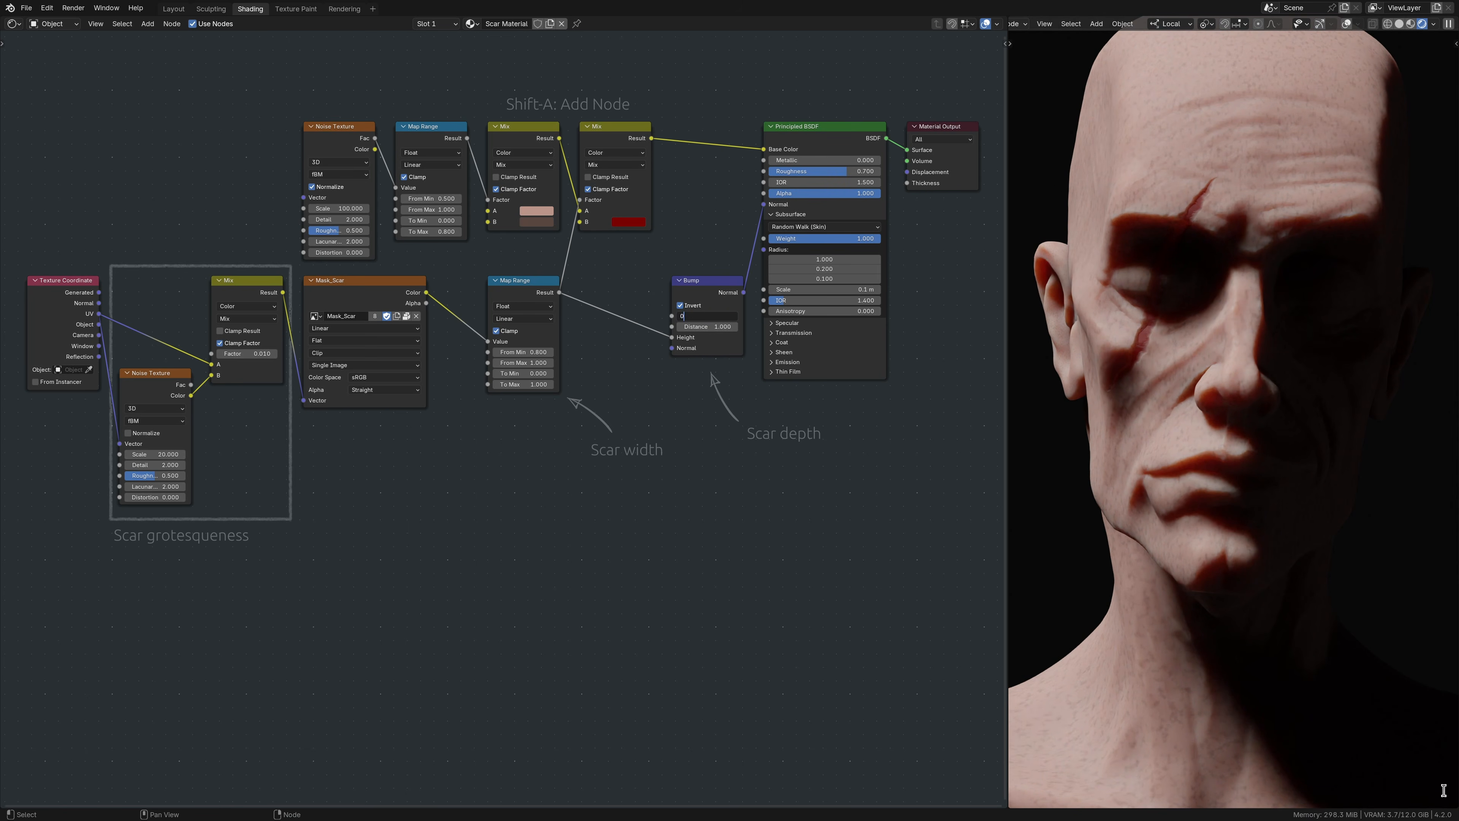
{"action": "type", "text": "0.50"}
{"action": "key", "text": "Return"}
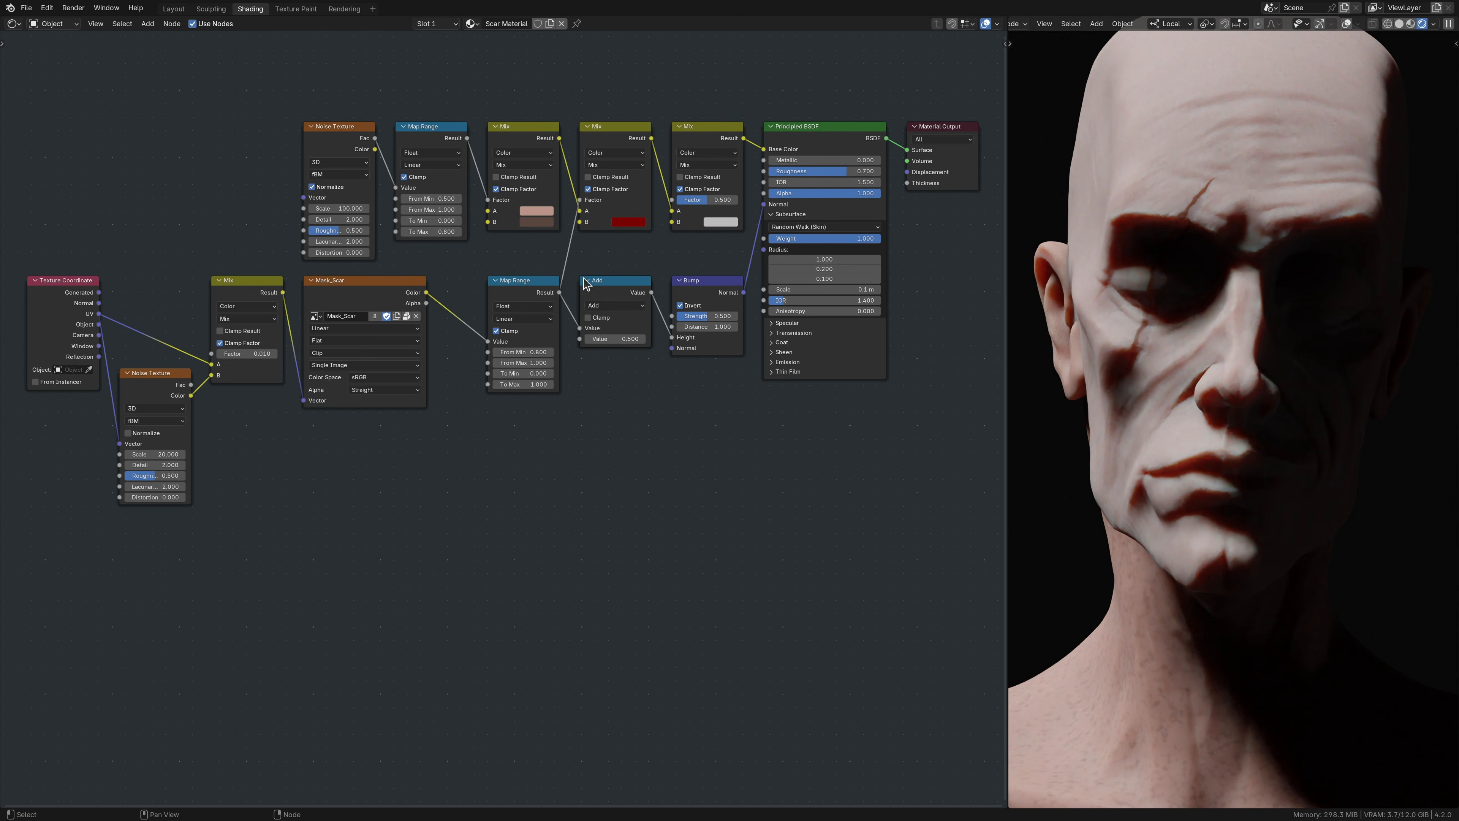
- Change the Math node before Bump to Subtract and the unconnected lower Math node to Multiply
{"action": "left_click", "coordinate": [634, 312]}
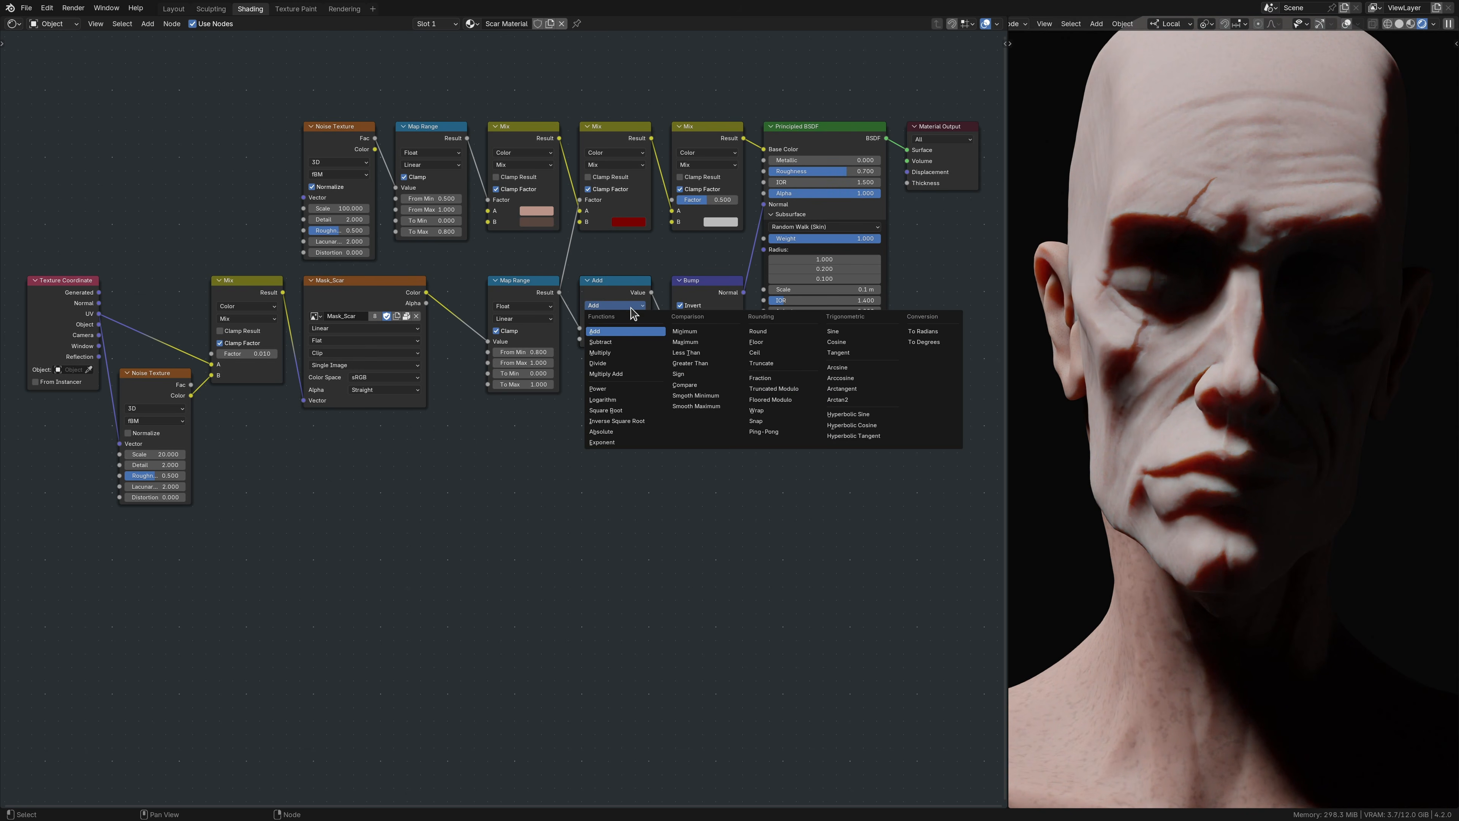
{"action": "left_click", "coordinate": [634, 343]}
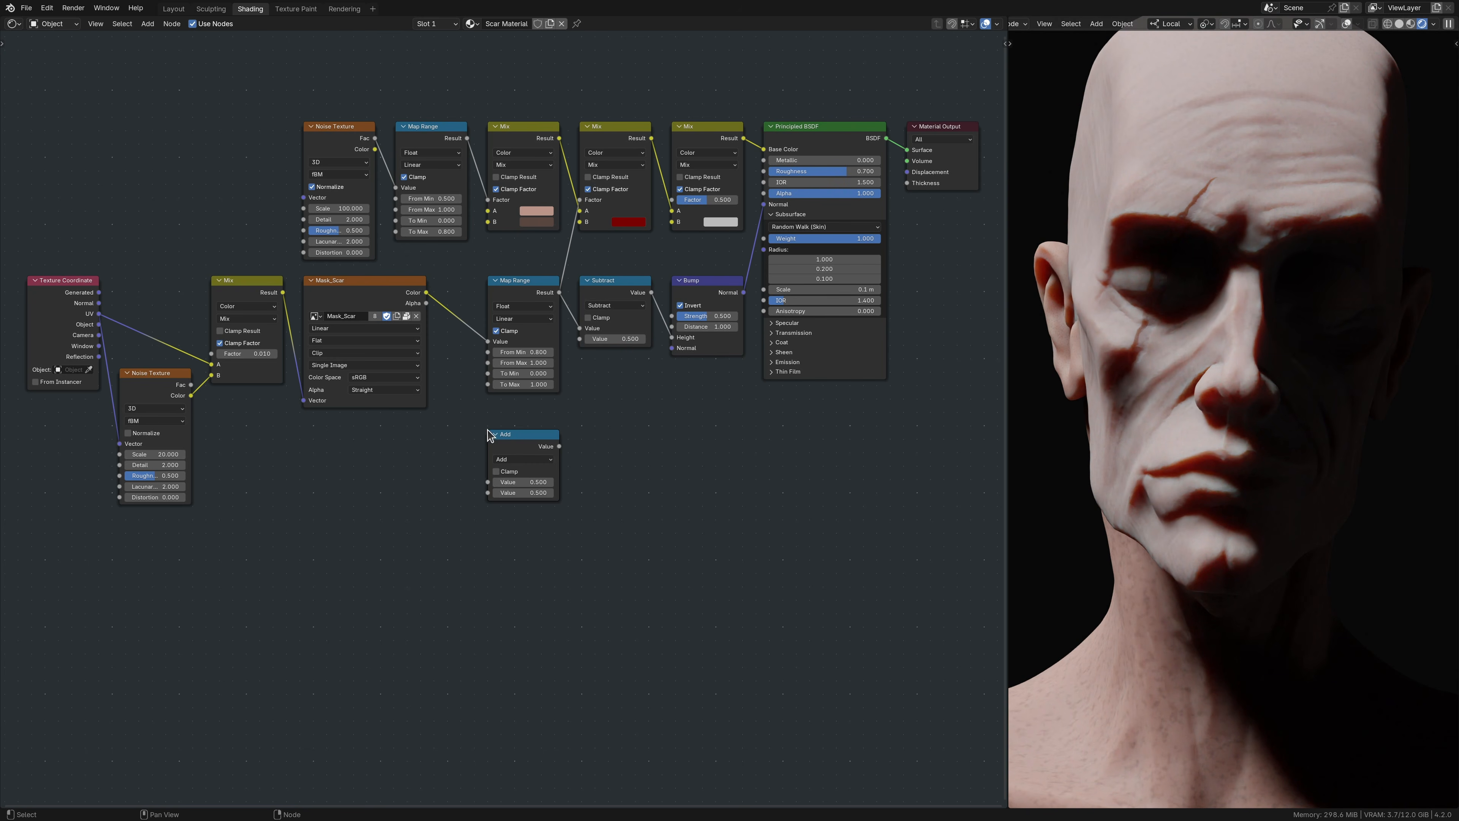
{"action": "left_click", "coordinate": [538, 460]}
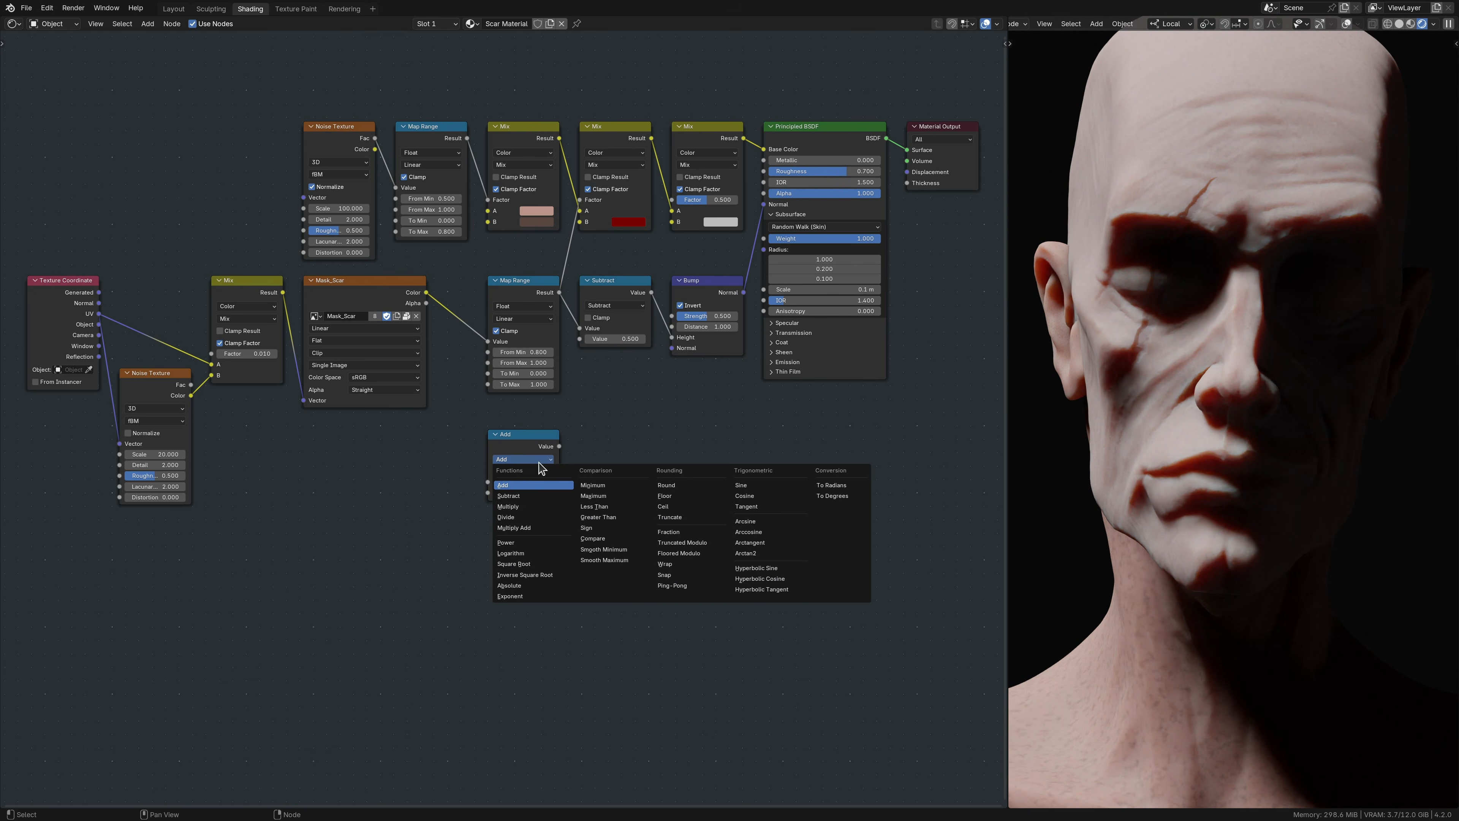
{"action": "left_click", "coordinate": [540, 508]}
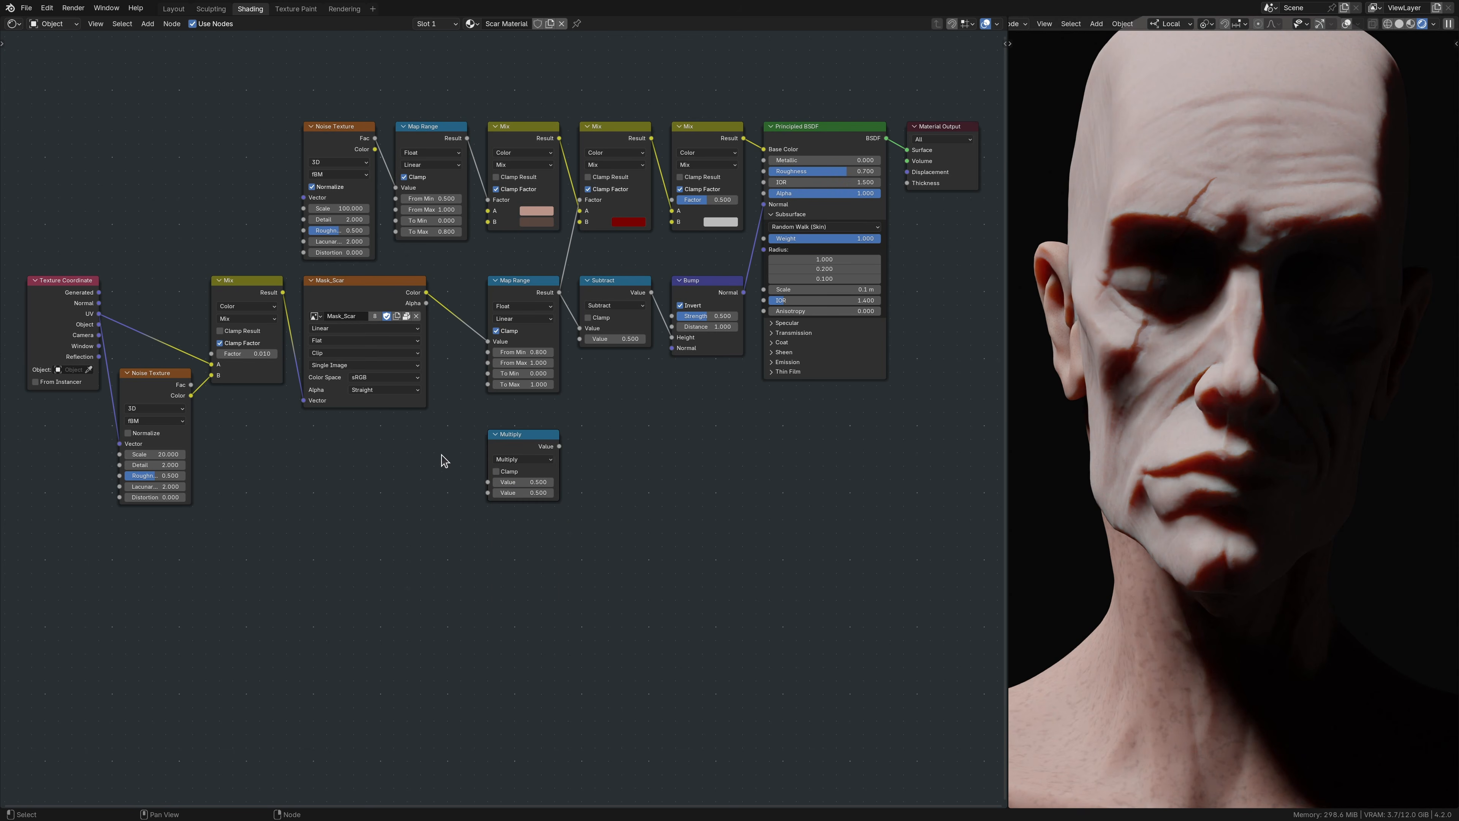
- Add a Map Range node ahead of the Multiply node and a Wave Texture node ahead of that
{"action": "key", "text": "shift+a"}
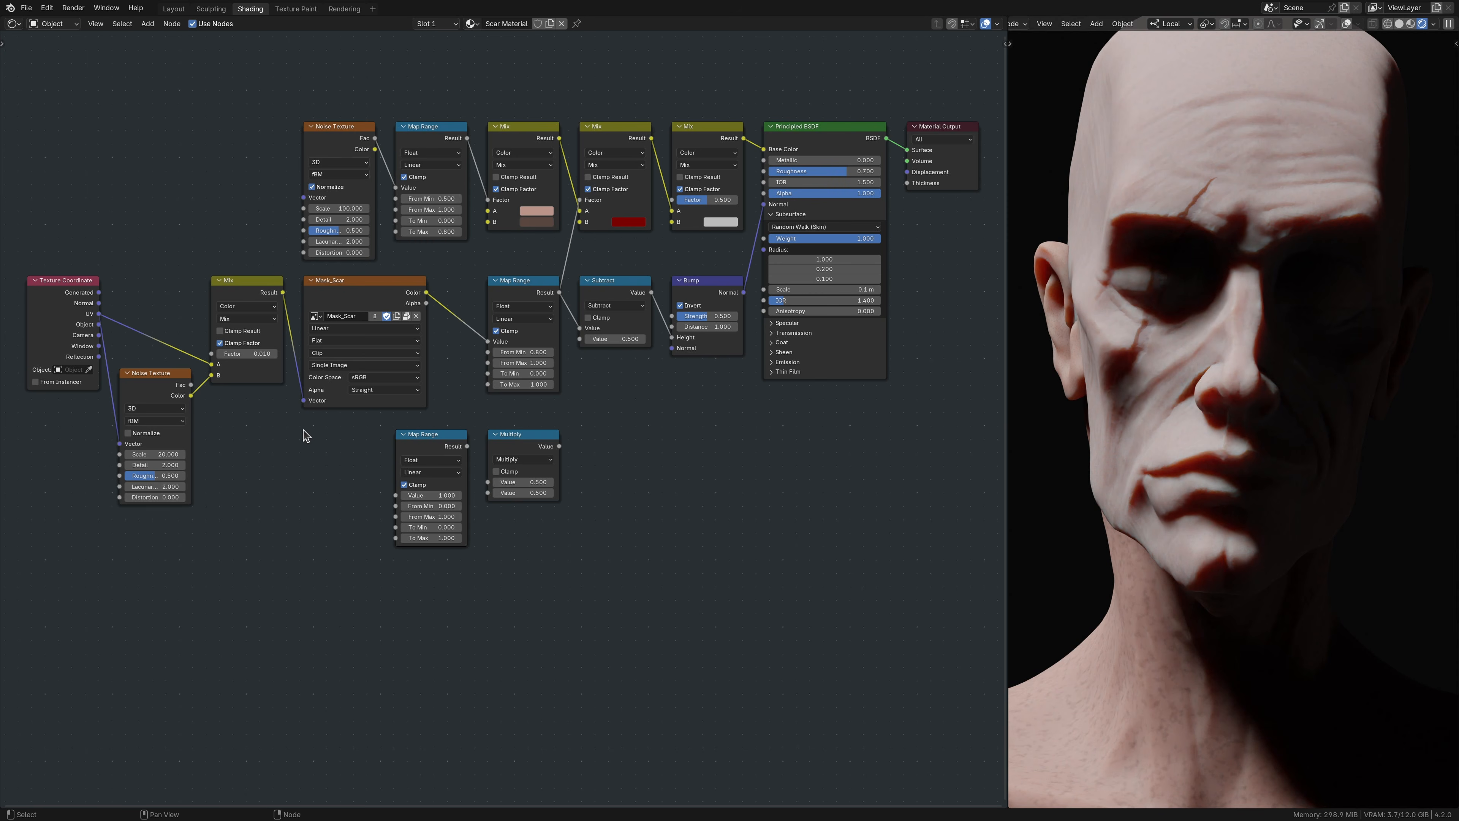
{"action": "key", "text": "shift+a"}
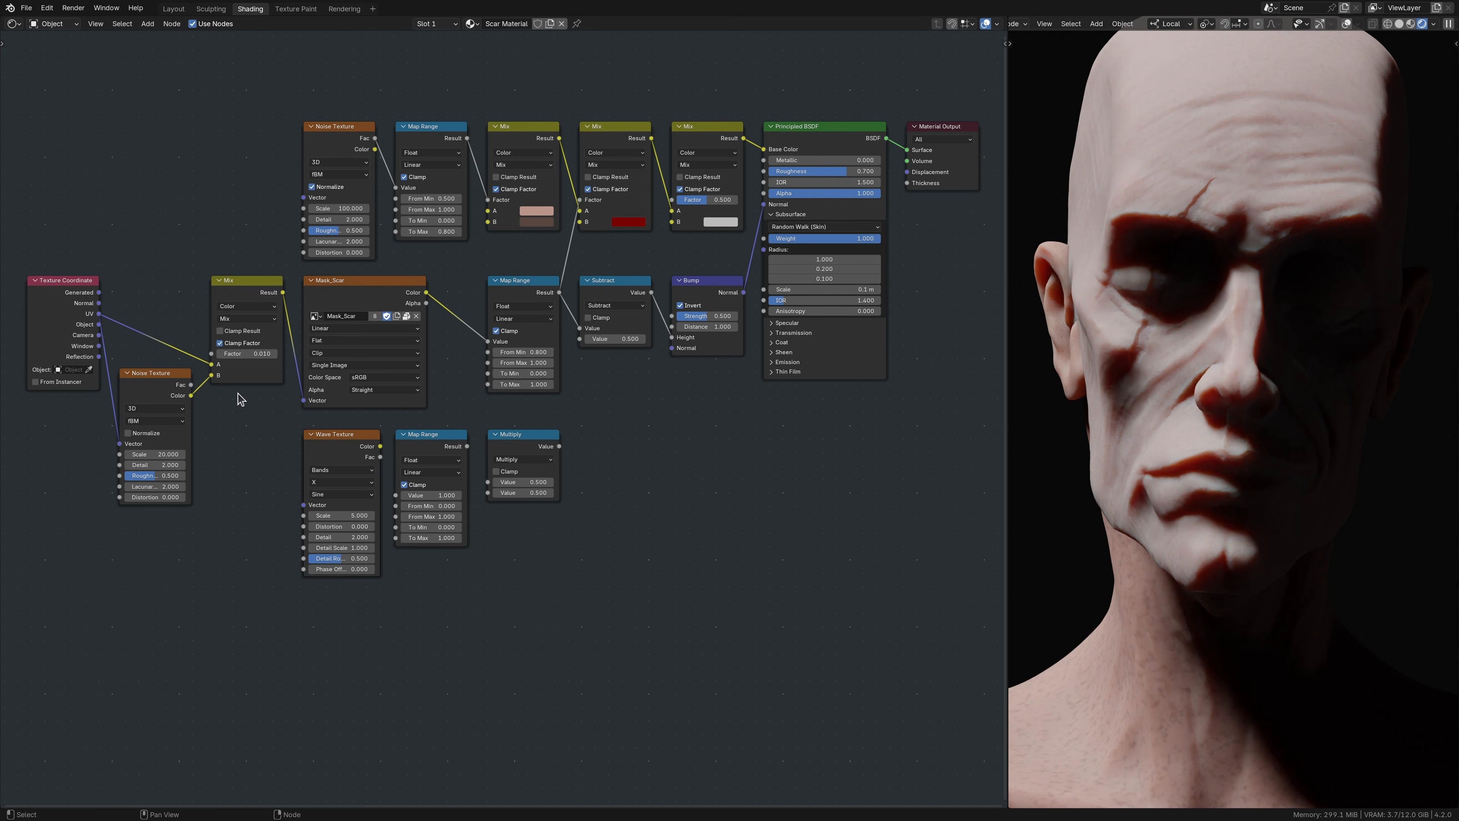
- Chain UV, Wave Texture Fac and Map Range into Multiply with the Mask_Scar Color, and link Multiply to the third Mix's Factor and Subtract
{"action": "left_click_drag", "start_coordinate": [101, 314], "coordinate": [303, 504]}
{"action": "left_click_drag", "start_coordinate": [381, 457], "coordinate": [396, 495]}
{"action": "left_click_drag", "start_coordinate": [466, 446], "coordinate": [488, 493]}
{"action": "left_click_drag", "start_coordinate": [431, 305], "coordinate": [488, 482]}
{"action": "left_click_drag", "start_coordinate": [559, 446], "coordinate": [671, 199]}
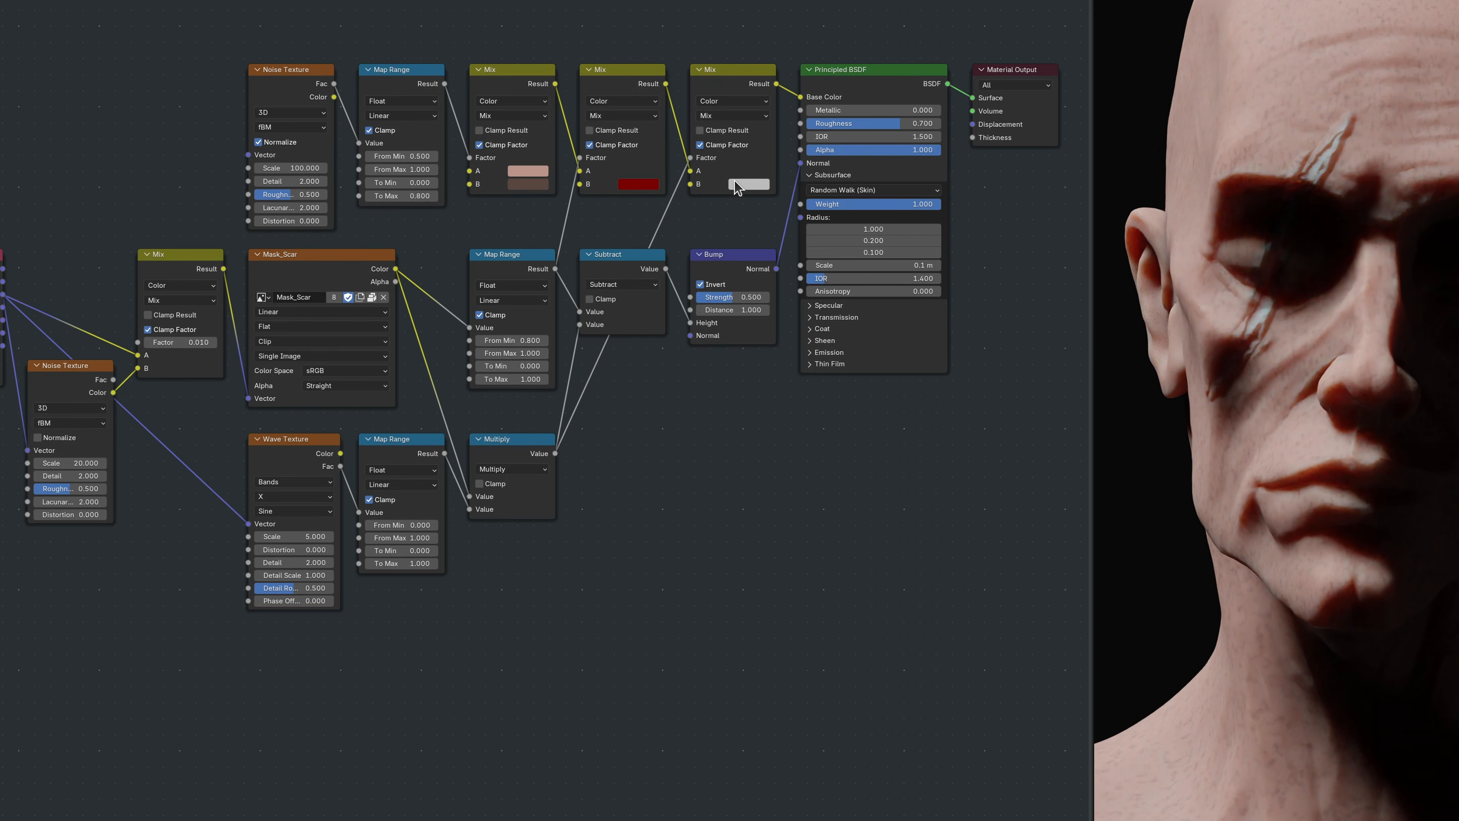
- Set the third upper Mix node's B color to black
{"action": "left_click", "coordinate": [749, 185]}
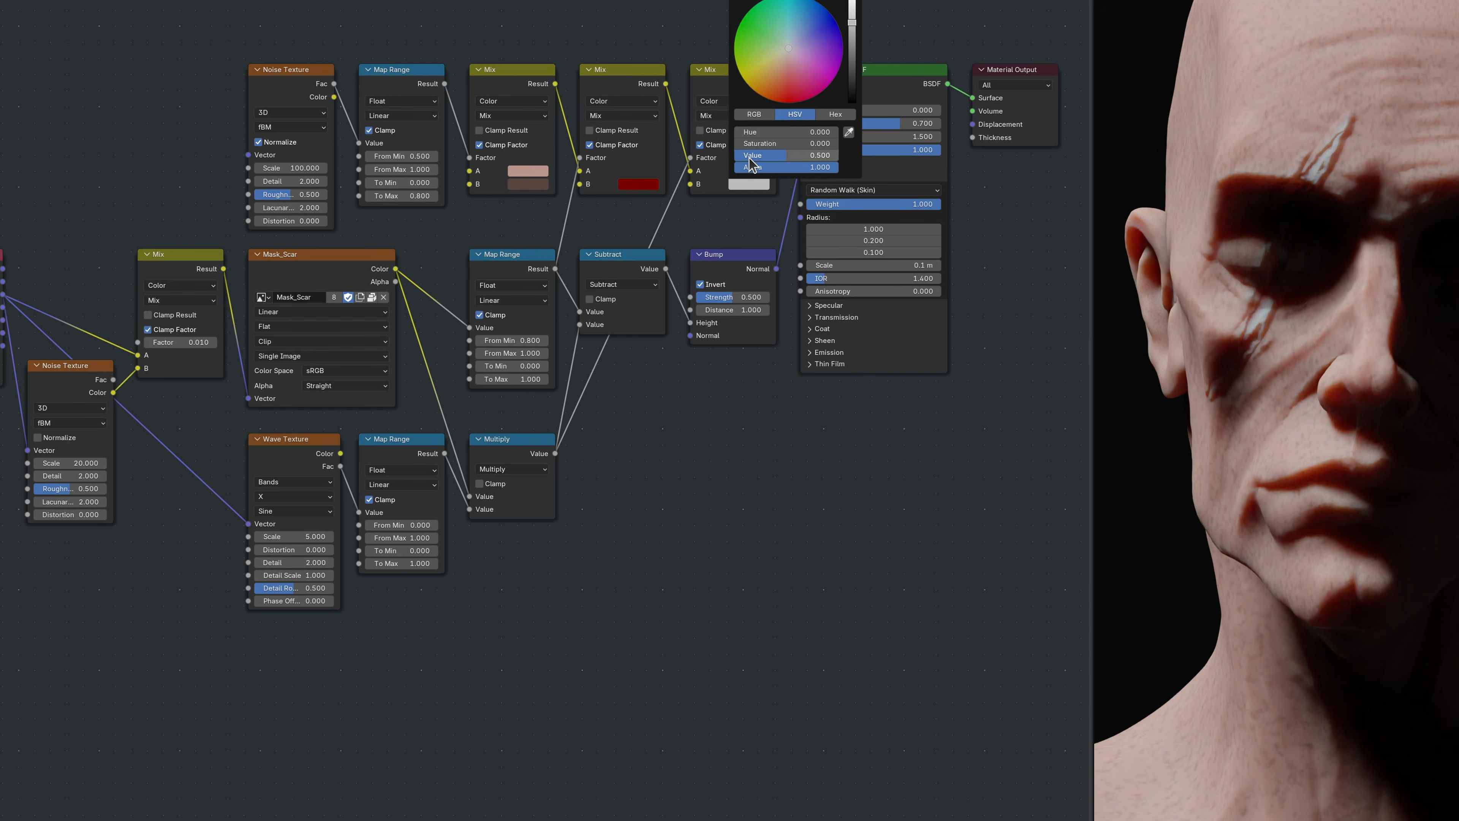
{"action": "left_click_drag", "start_coordinate": [753, 155], "coordinate": [689, 155]}
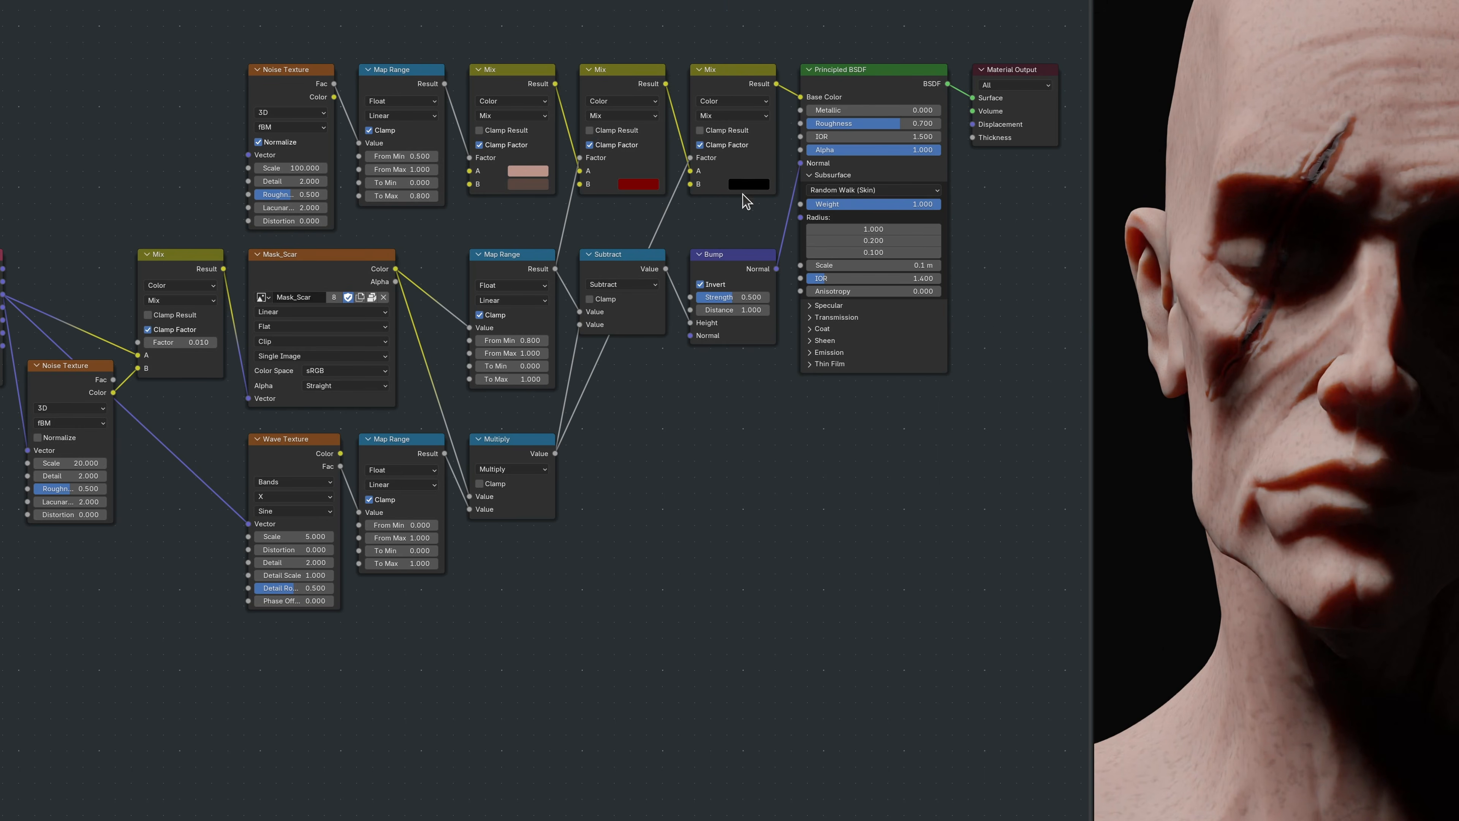
- Set the wave's Map Range to From Max 0.15, To Min 4 and To Max 0, and the wave bands direction to Y
{"action": "left_click", "coordinate": [402, 537]}
{"action": "type", "text": "0.15"}
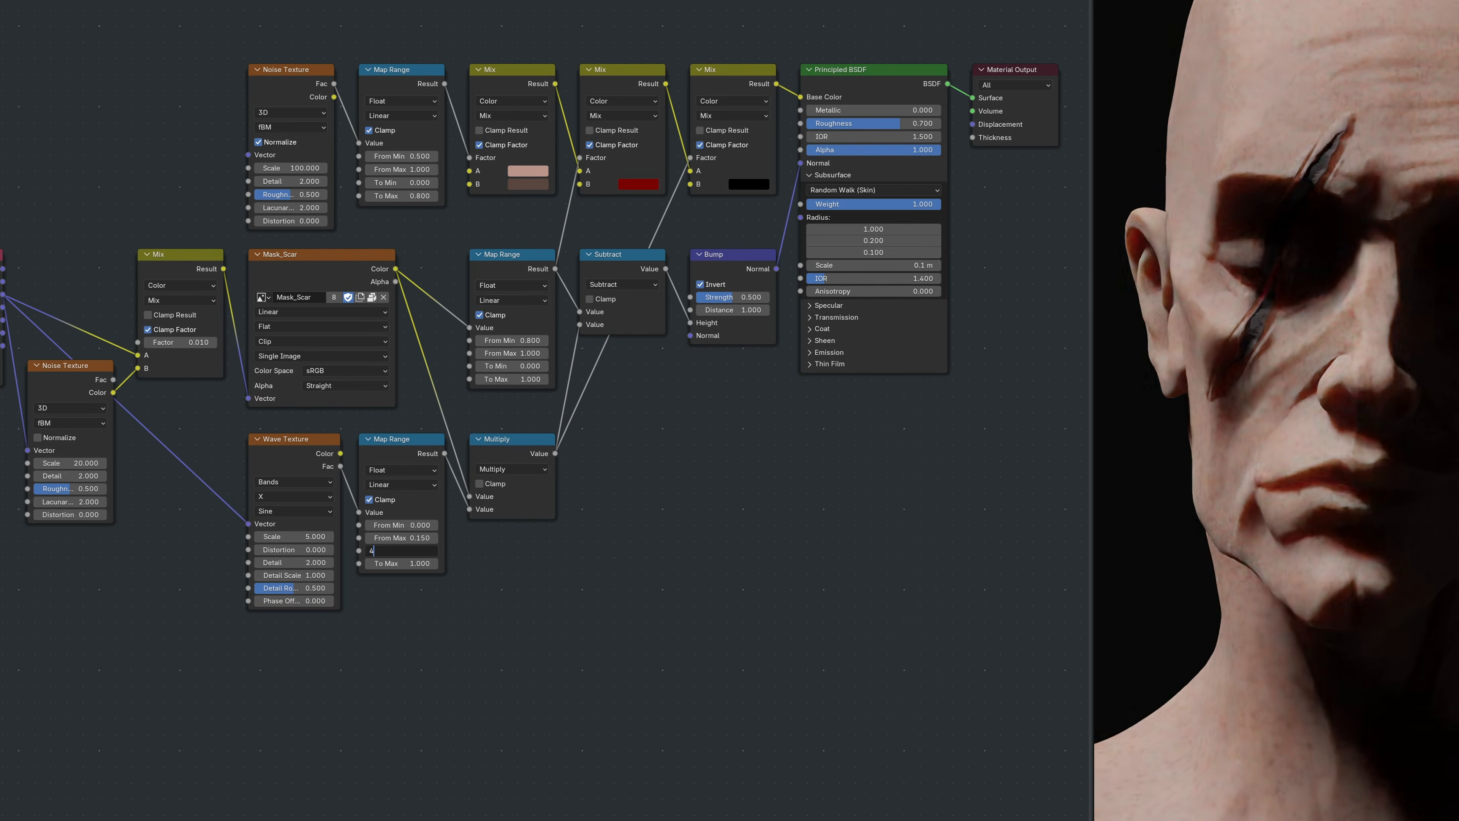
{"action": "key", "text": "Tab"}
{"action": "type", "text": "4"}
{"action": "key", "text": "Return"}
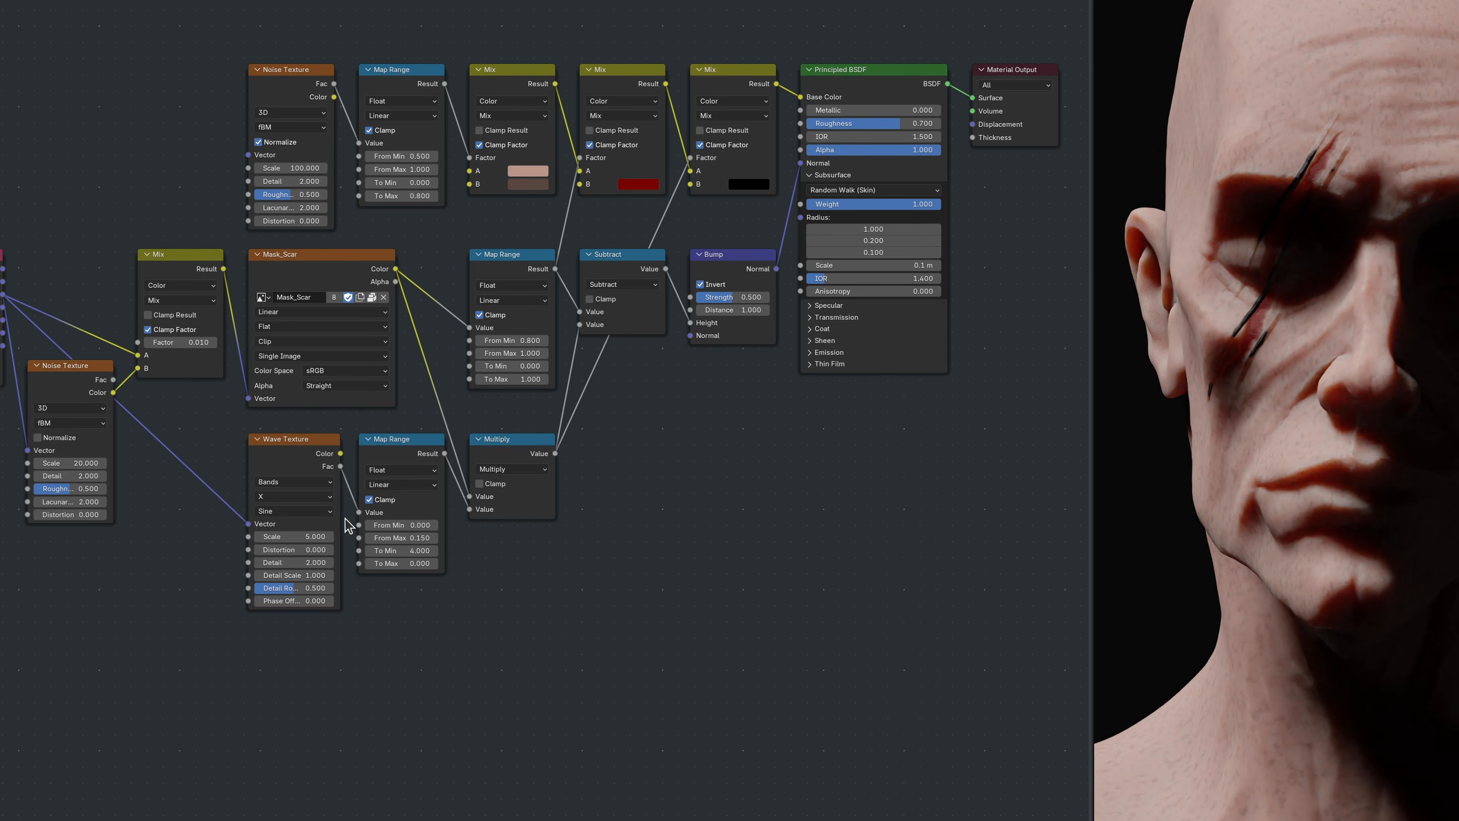
{"action": "left_click", "coordinate": [316, 497]}
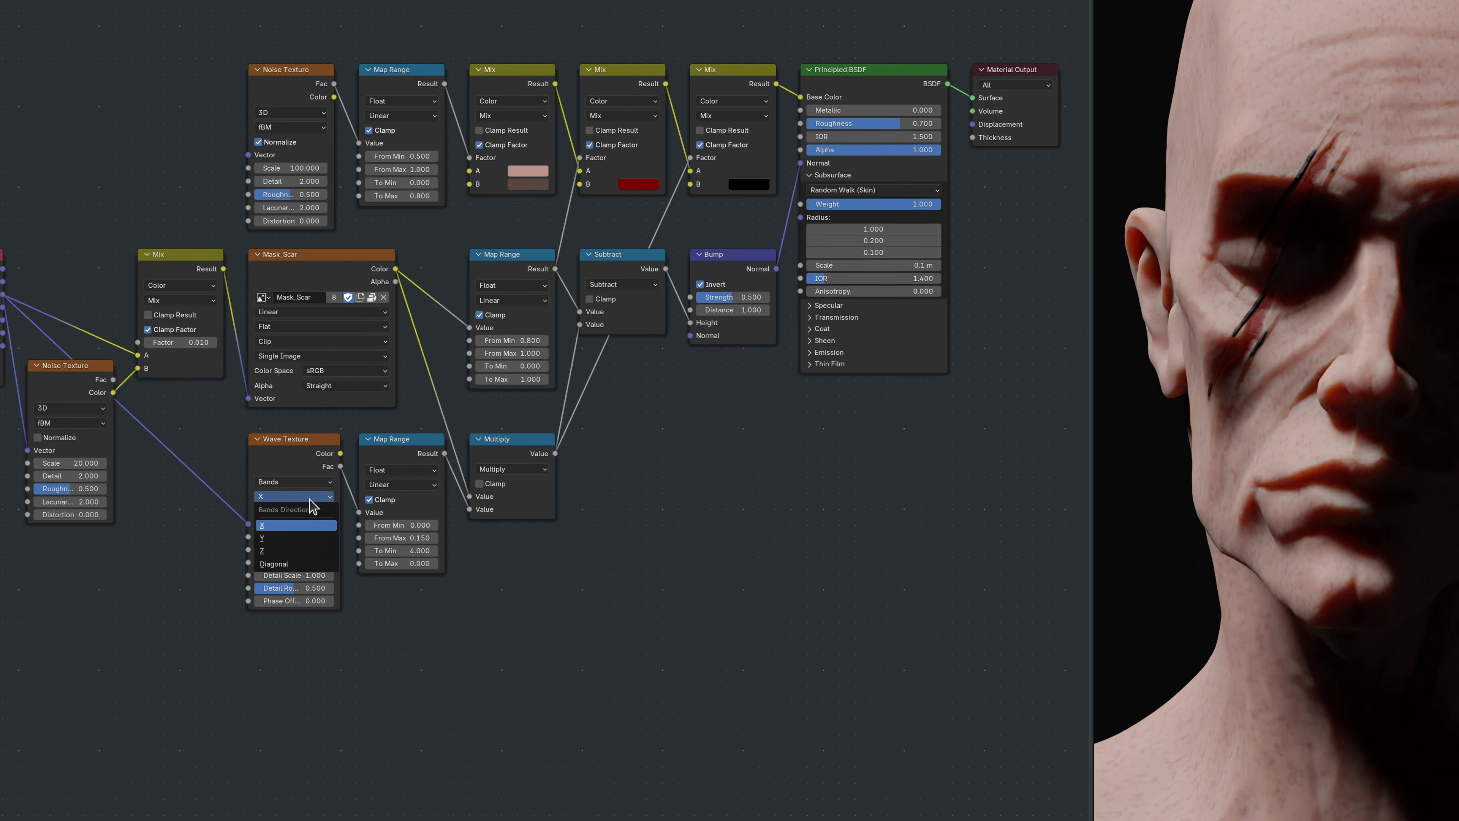
{"action": "left_click", "coordinate": [313, 538]}
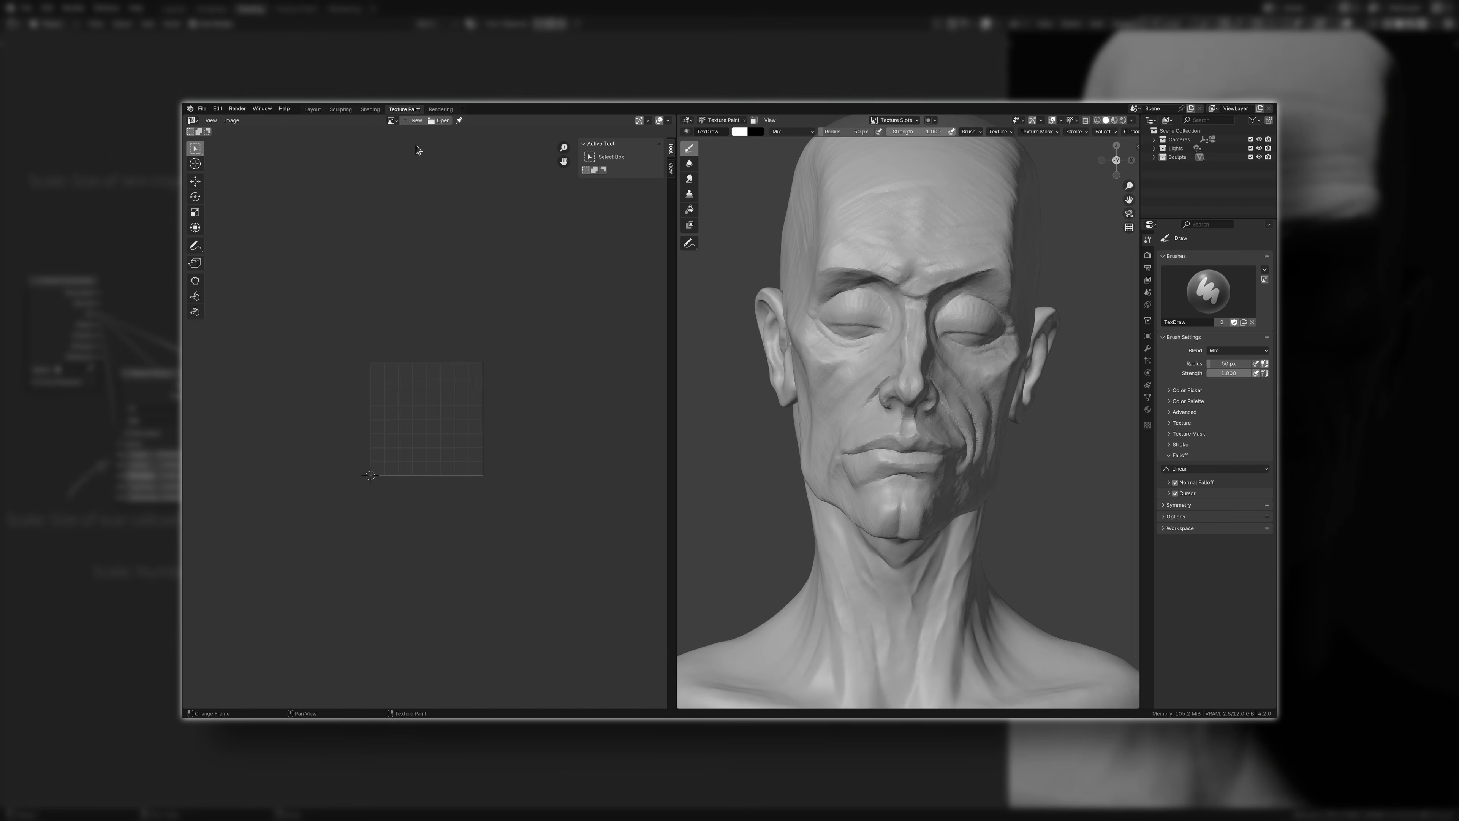
- Circle-select a diagonal strip of the face mesh from the forehead across the eye to the cheek and UV unwrap it
{"action": "key", "text": "c"}
{"action": "left_click_drag", "start_coordinate": [882, 245], "coordinate": [838, 375]}
{"action": "key", "text": "u"}
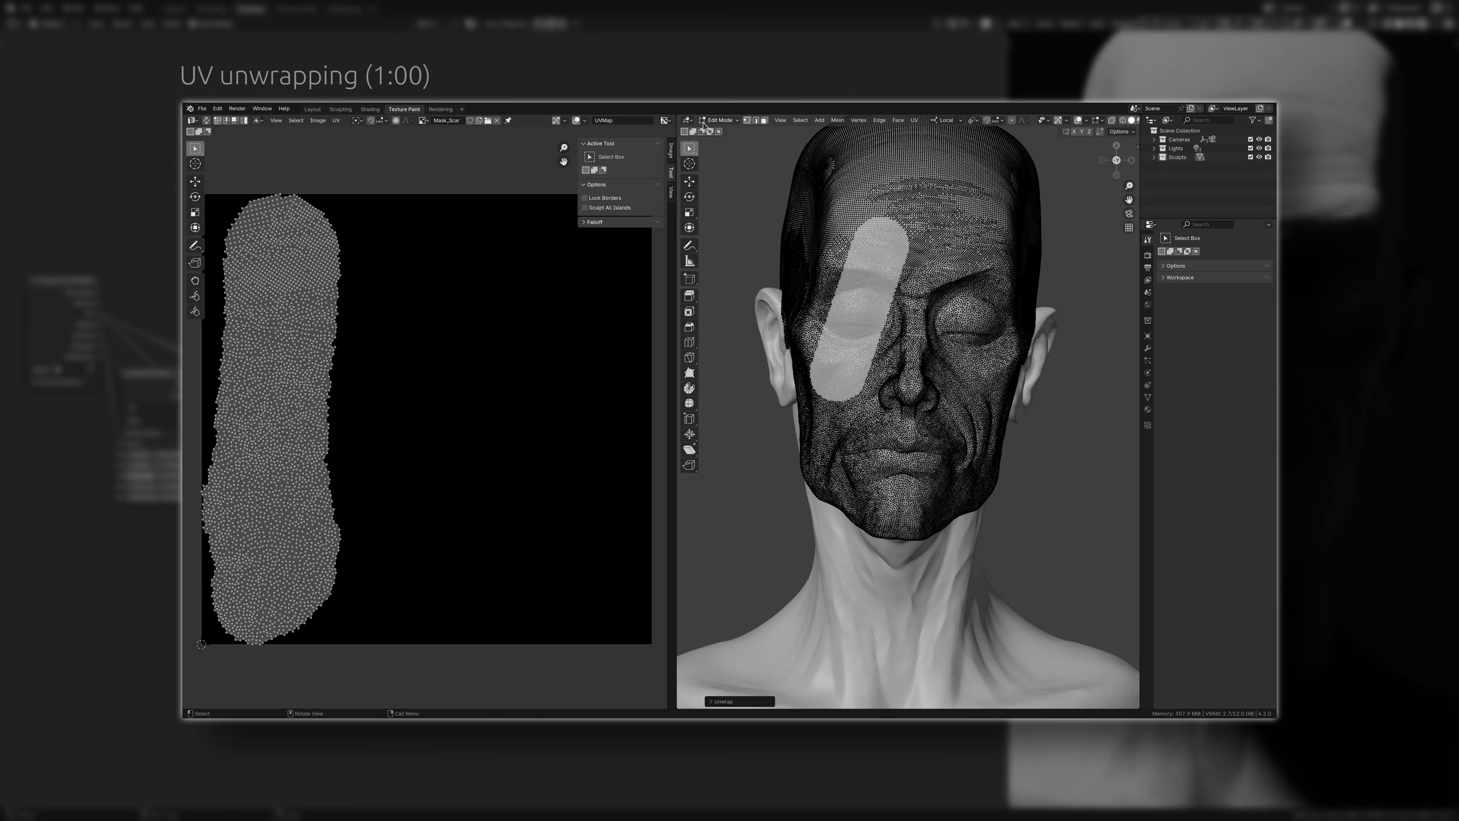
- Switch the head to Texture Paint mode and paint a white scar stroke across the eye on the Mask_Scar image
{"action": "left_click", "coordinate": [718, 120]}
{"action": "left_click", "coordinate": [722, 177]}
{"action": "left_click", "coordinate": [890, 120]}
{"action": "left_click", "coordinate": [879, 163]}
{"action": "left_click_drag", "start_coordinate": [866, 261], "coordinate": [837, 374]}
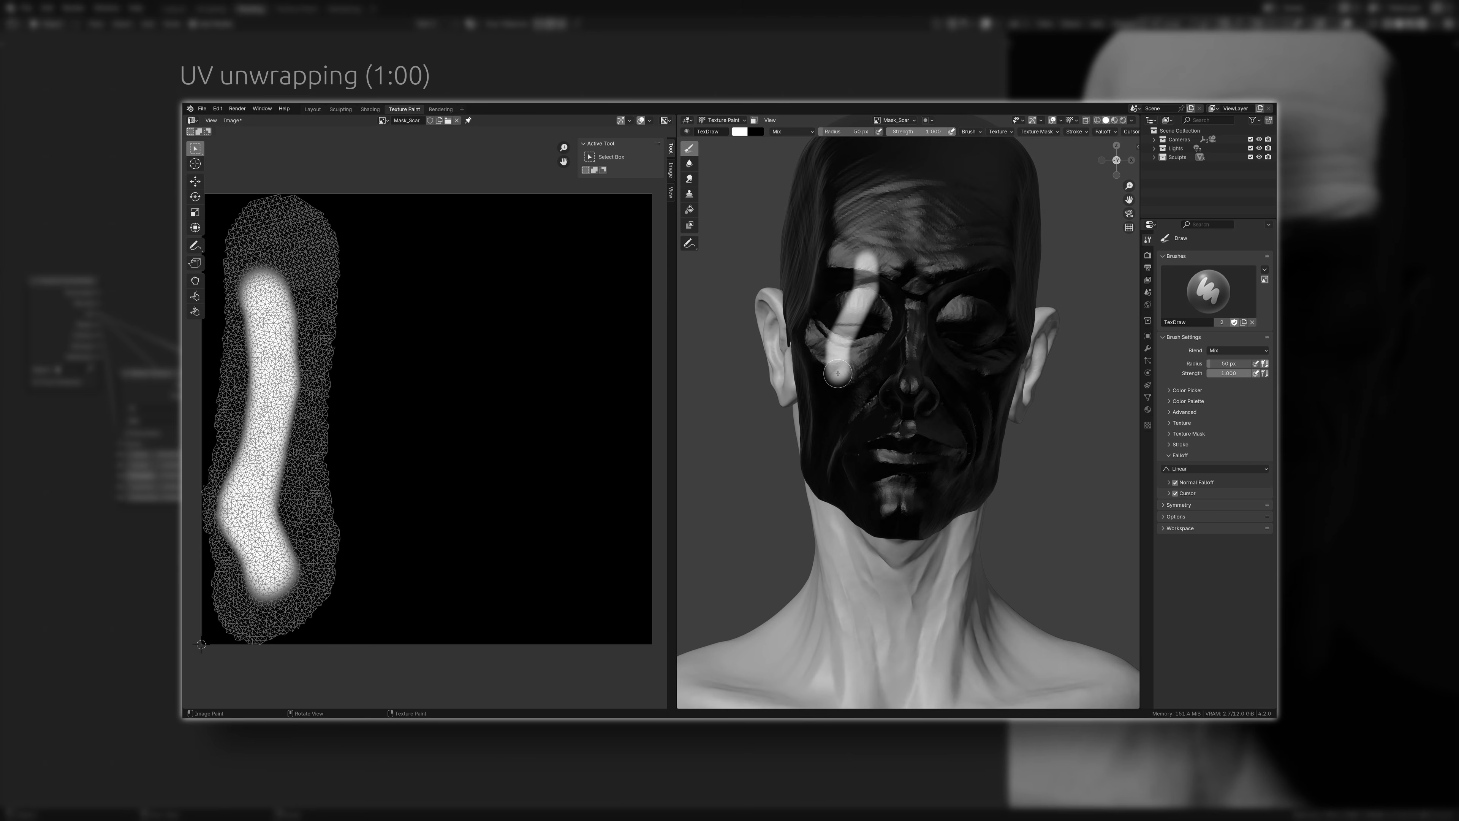